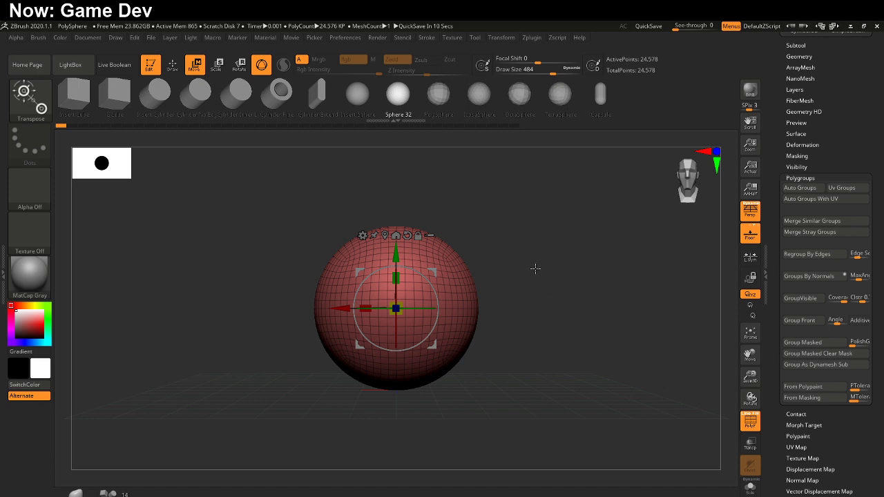
Step: Leave the transform gizmo and return the sphere to Draw mode
drag(576, 283, 572, 333)
mouse_move(572, 334)
right_down()
mouse_move(526, 339)
mouse_move(576, 347)
mouse_move(573, 395)
mouse_move(559, 329)
mouse_move(566, 355)
right_up()
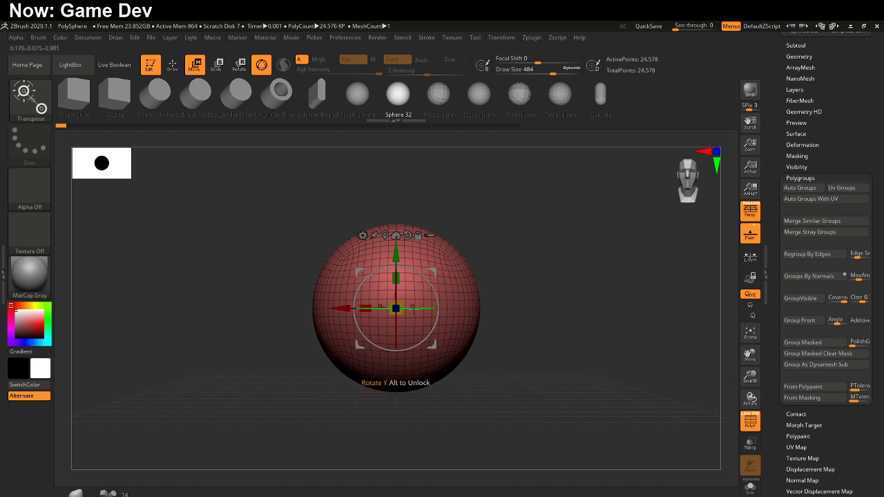
key(q)
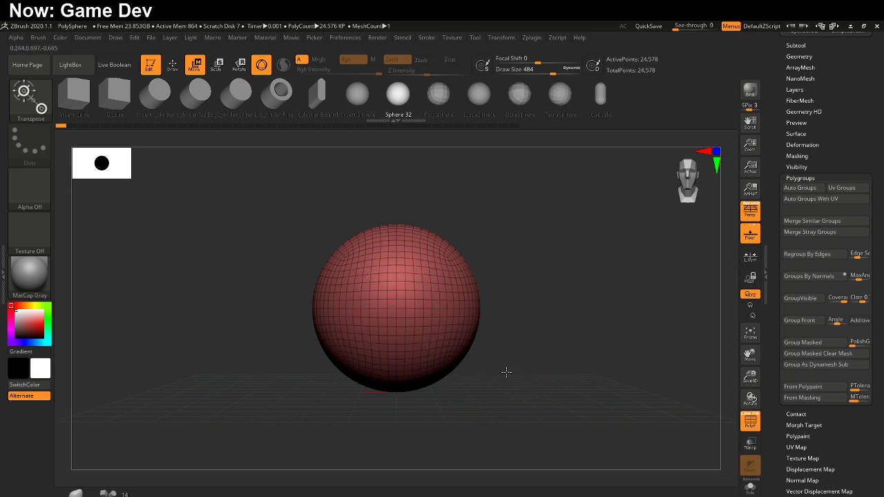
key(q)
click(397, 373)
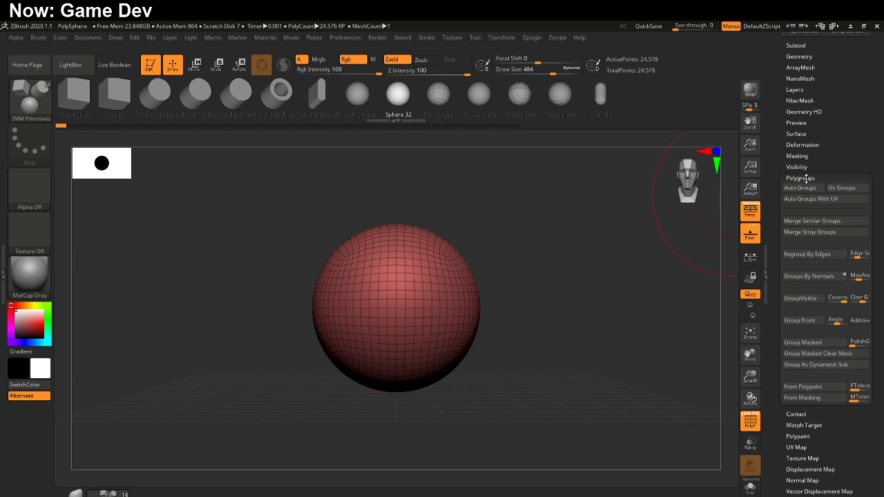
Step: Lower the sphere to subdivision level 1 and delete its higher subdivision levels
scroll(808, 159, up, 3)
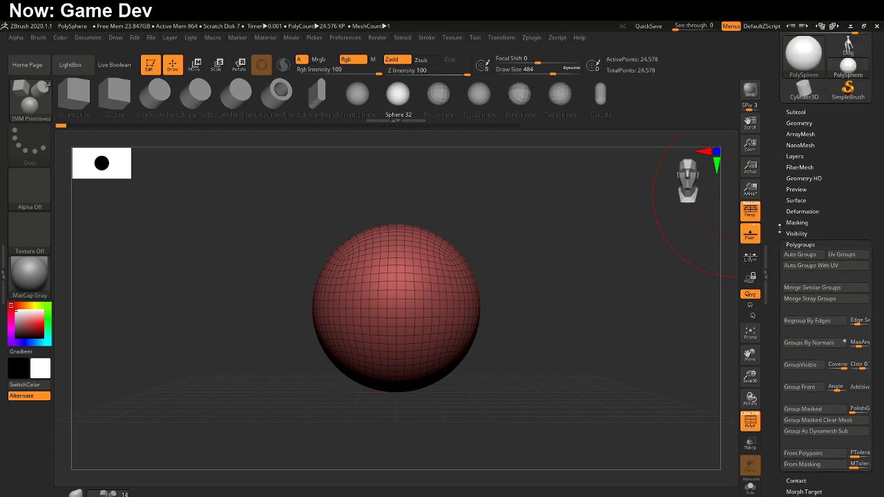
click(809, 124)
click(812, 135)
click(812, 135)
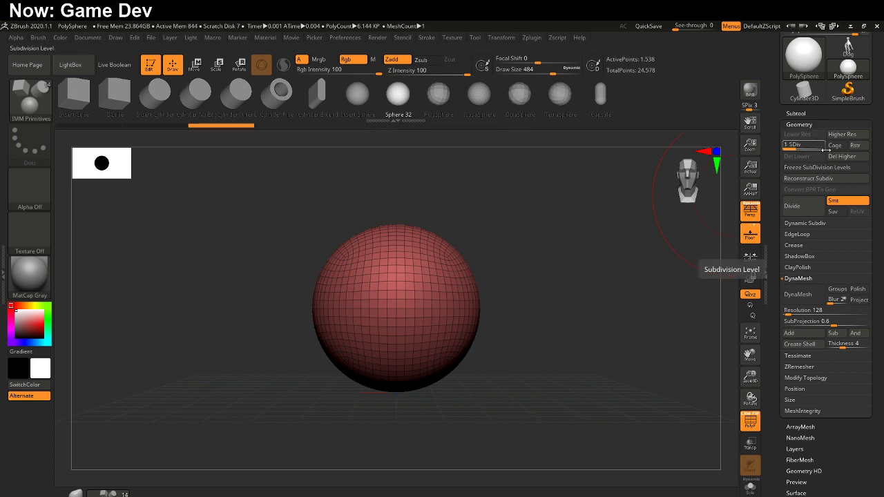
click(834, 160)
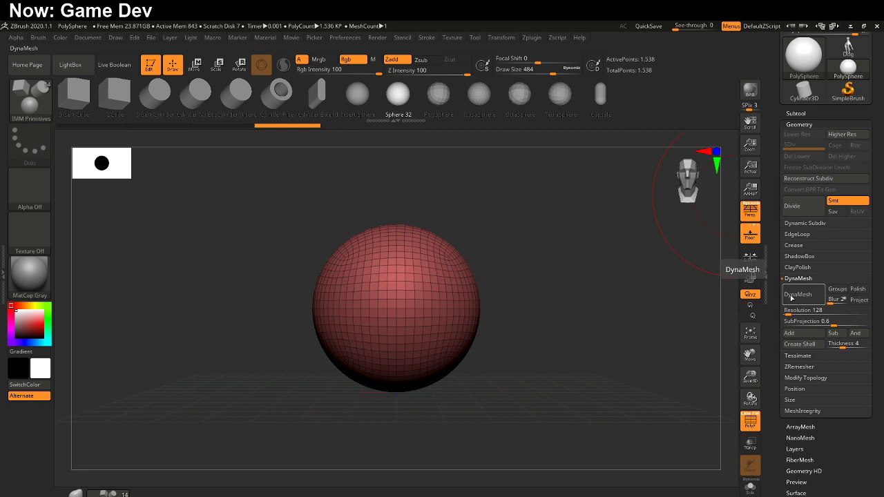
click(826, 125)
Step: Insert a Sphere 32 primitive on the lower front of the existing sphere and look at both from the side
key(ctrl)
ctrl+right_drag(520, 349, 507, 262)
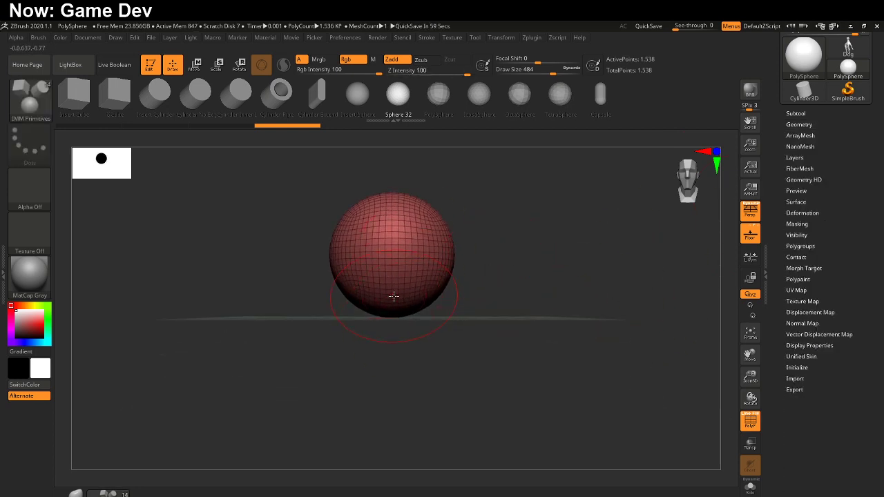
drag(394, 297, 403, 370)
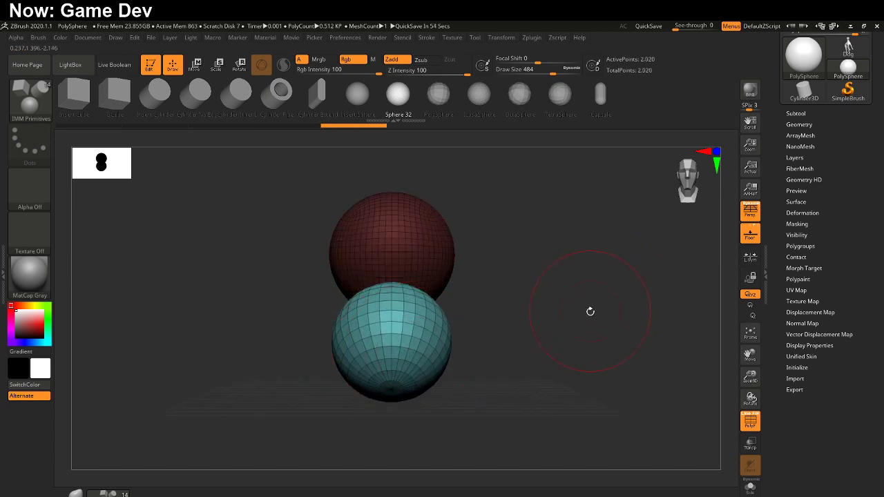
mouse_move(586, 320)
mouse_down()
mouse_move(558, 302)
mouse_move(538, 306)
mouse_up()
key(shift)
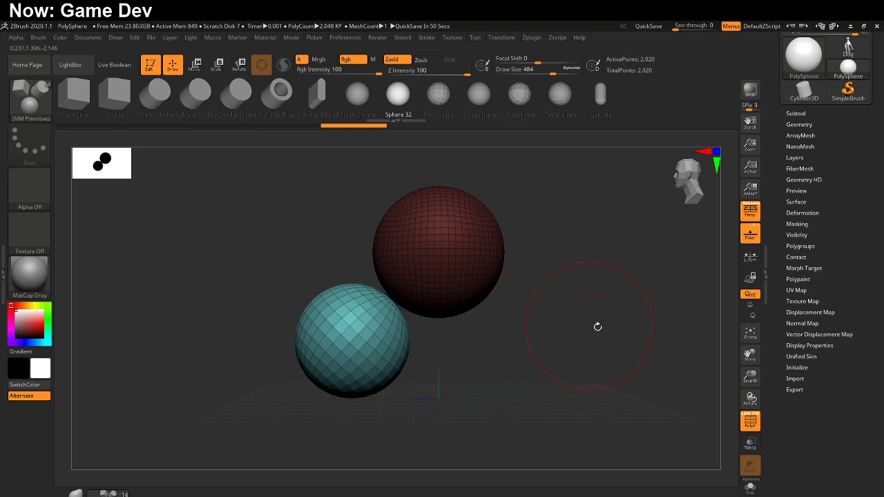
Step: Toggle the polyframe display off and on to compare the spheres with and without their wireframe and polygroup colours
click(752, 423)
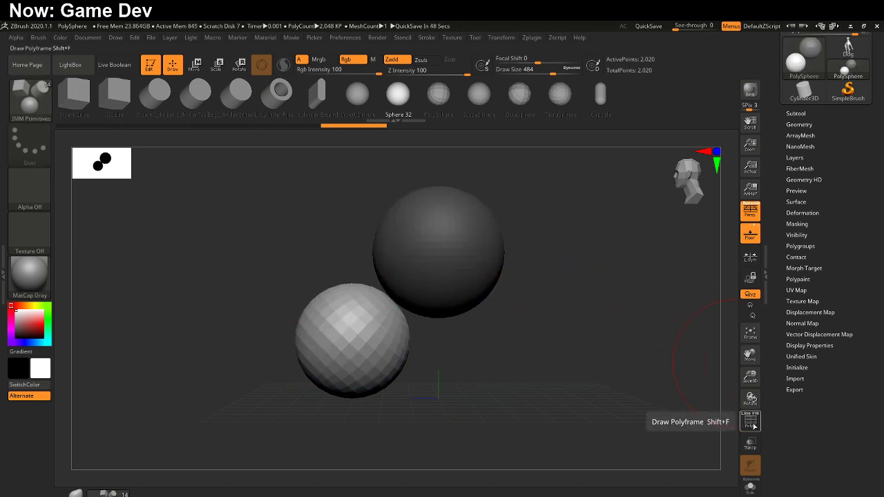
click(752, 423)
click(751, 423)
click(751, 422)
click(754, 426)
click(754, 426)
click(754, 427)
click(754, 426)
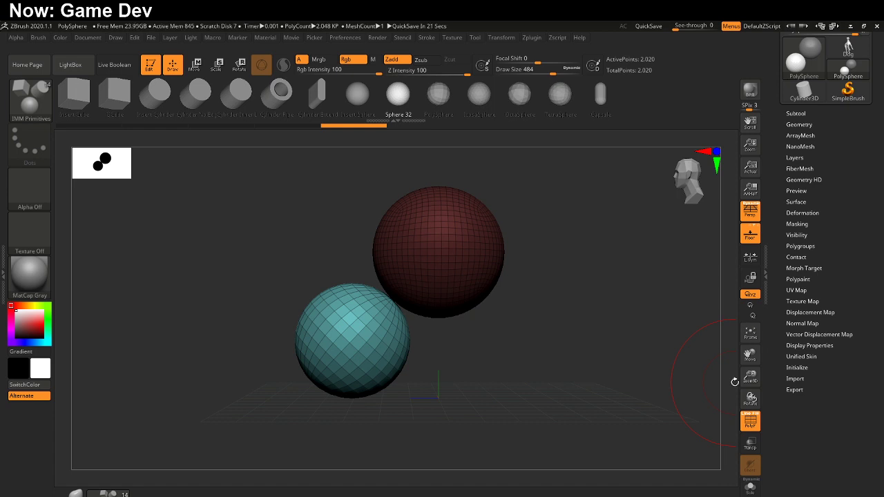
Step: Select the Move brush and test it by pulling the inserted sphere's upper side, undoing each pull
key(b)
key(m)
key(v)
drag(410, 316, 409, 272)
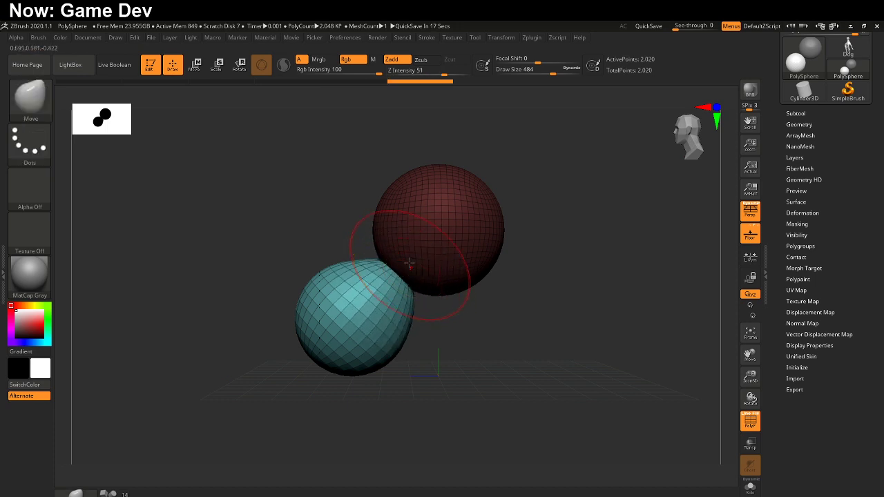
key(ctrl+z)
mouse_move(368, 235)
mouse_down()
mouse_move(351, 256)
mouse_move(380, 283)
mouse_up()
key(ctrl+z)
Step: Increase the draw size to 1000 and test small Move brush pulls on the inserted sphere, undoing them
key(s)
mouse_move(409, 337)
mouse_down()
mouse_move(434, 339)
mouse_move(419, 288)
mouse_move(445, 296)
mouse_move(379, 317)
mouse_move(388, 348)
mouse_up()
key(ctrl+z)
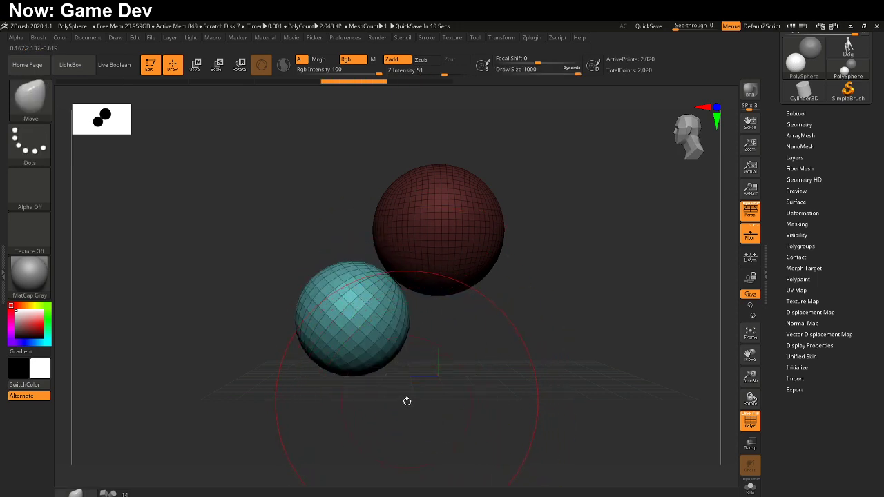
mouse_move(364, 325)
mouse_down()
mouse_move(364, 272)
mouse_move(367, 318)
mouse_up()
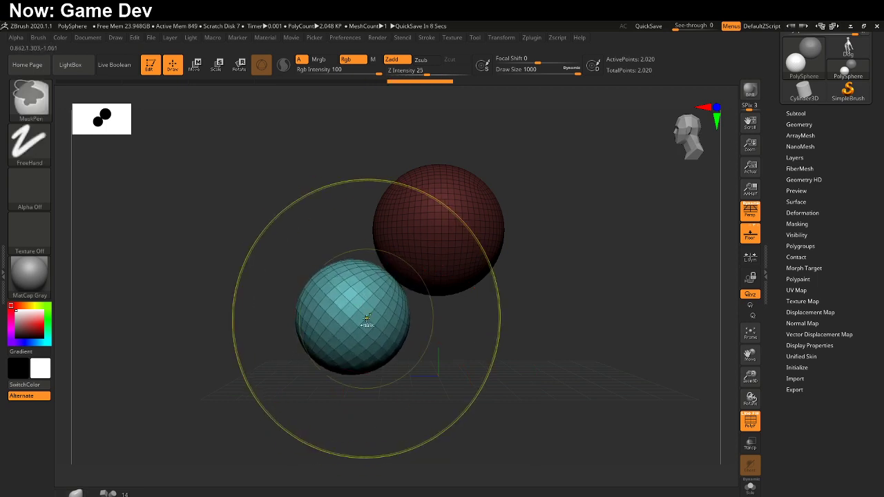
Step: Reposition and rotate the inserted sphere beneath the upper one with the gizmo, and scale it down slightly along its Y axis
key(w)
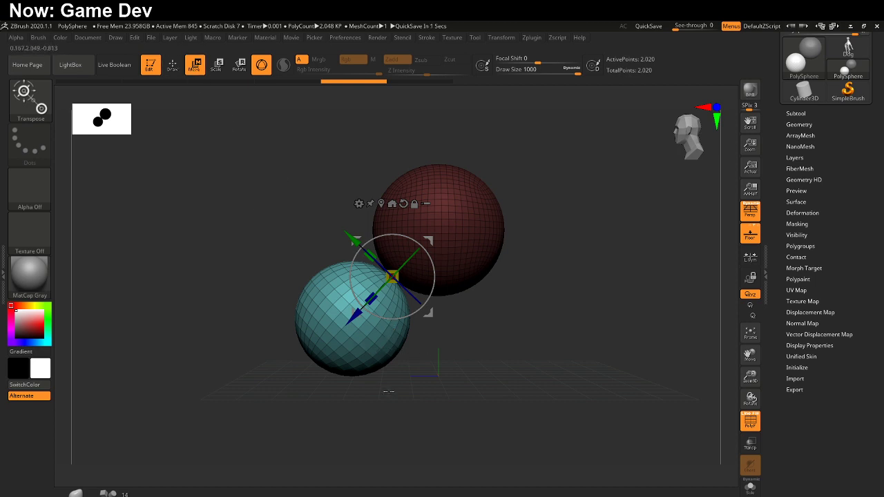
key(q)
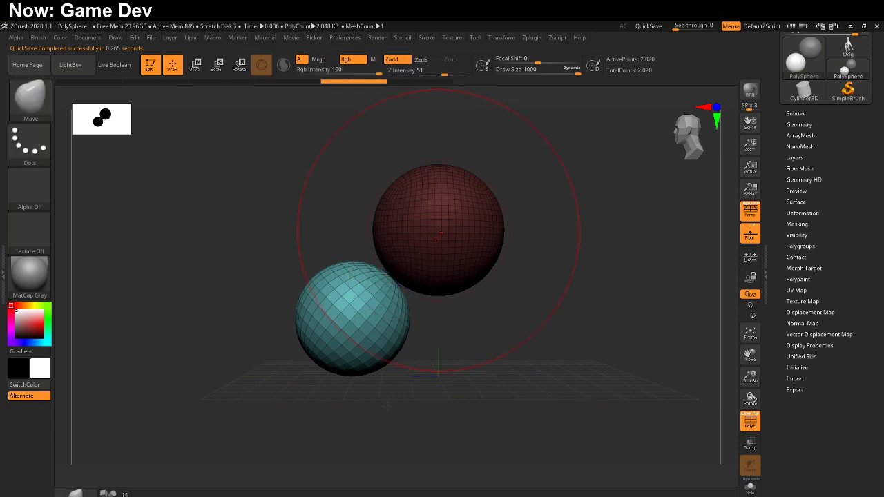
key(w)
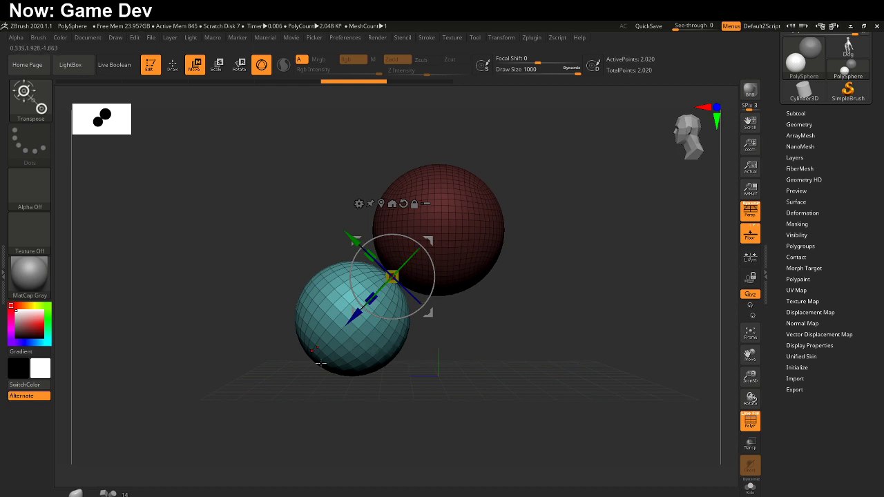
drag(435, 284, 427, 253)
drag(433, 240, 468, 229)
drag(473, 268, 463, 272)
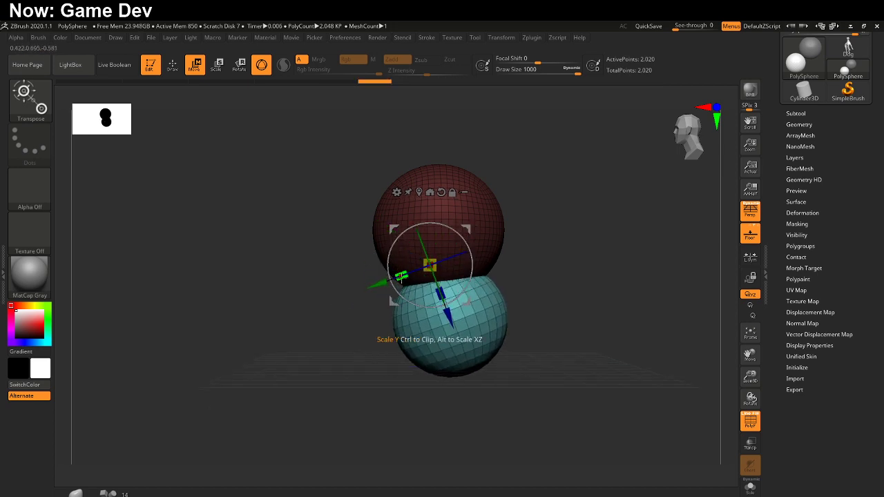
mouse_move(468, 282)
mouse_down()
mouse_move(458, 295)
mouse_move(447, 274)
mouse_up()
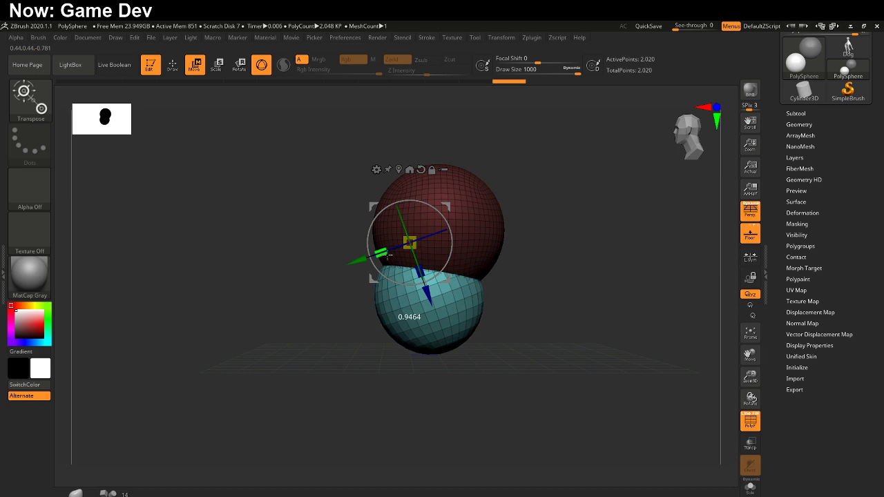
drag(387, 256, 387, 257)
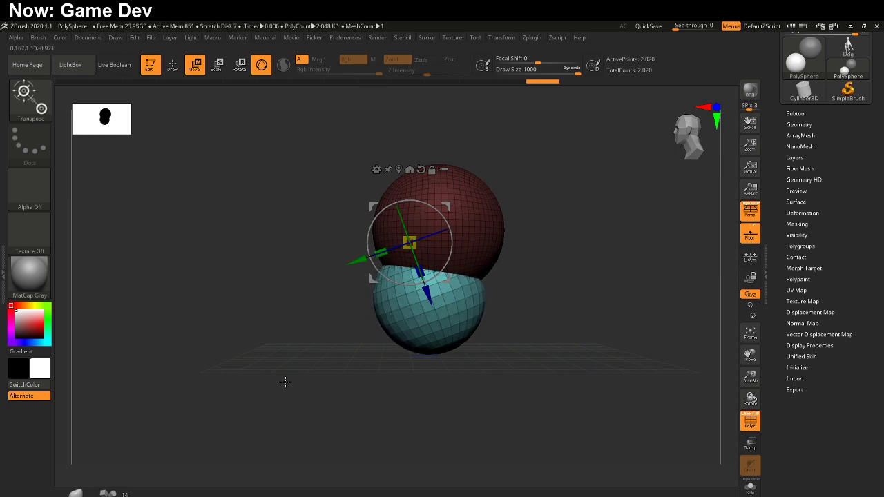
Step: Taper the lower sphere toward the front of the upper one with the Move brush, and invert the mask
key(q)
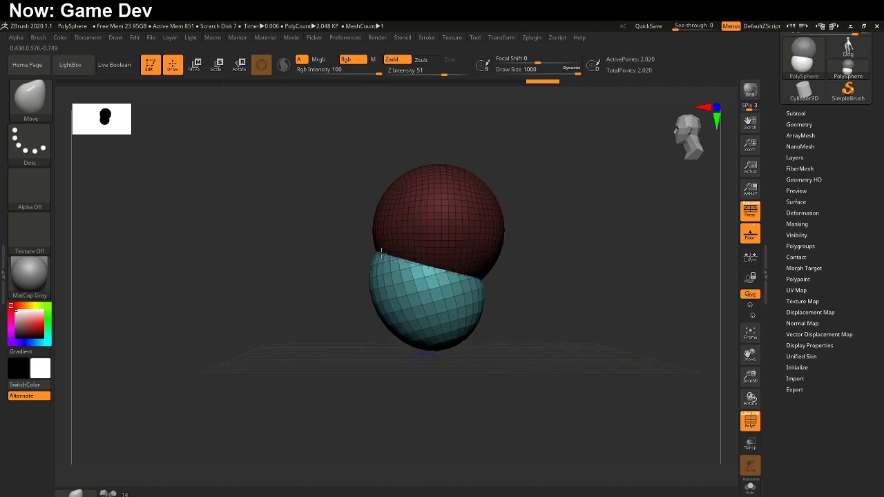
drag(379, 247, 382, 248)
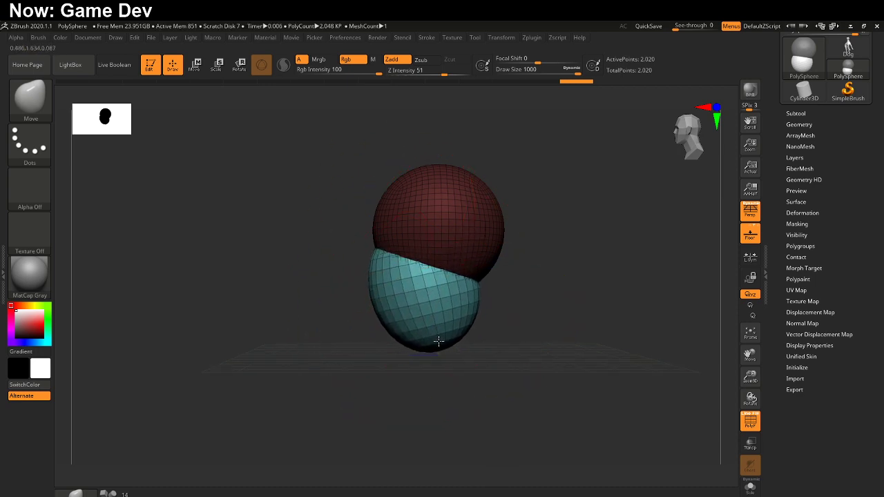
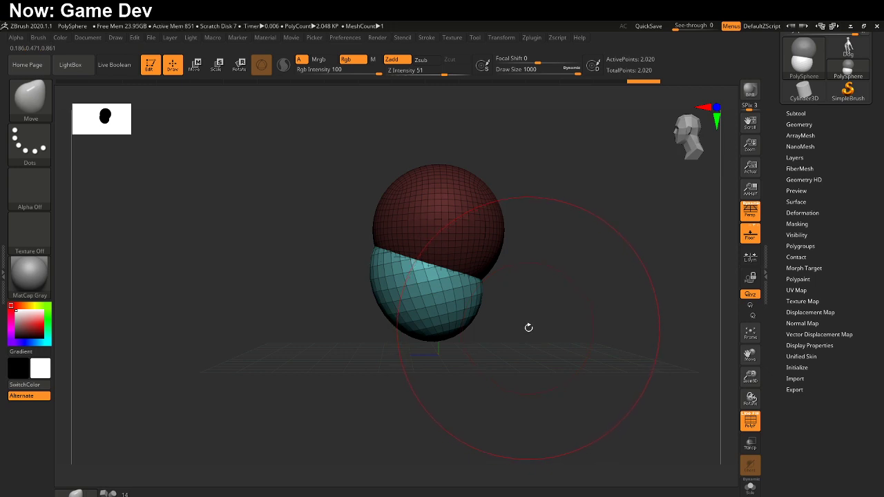
ctrl+click(558, 269)
Step: Reshape the upper sphere into a taller, slightly backward-leaning cranium with the Move brush, and clear the mask
drag(489, 263, 479, 255)
mouse_move(398, 187)
mouse_down()
mouse_move(413, 193)
mouse_move(400, 185)
mouse_up()
shift+drag(511, 230, 535, 225)
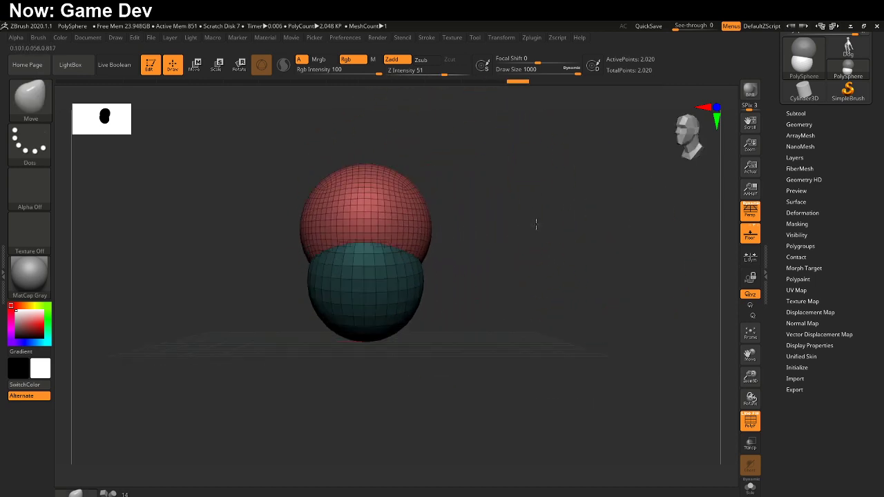
drag(417, 187, 430, 182)
mouse_move(436, 235)
mouse_down()
mouse_move(417, 239)
mouse_move(398, 221)
mouse_up()
drag(451, 221, 525, 254)
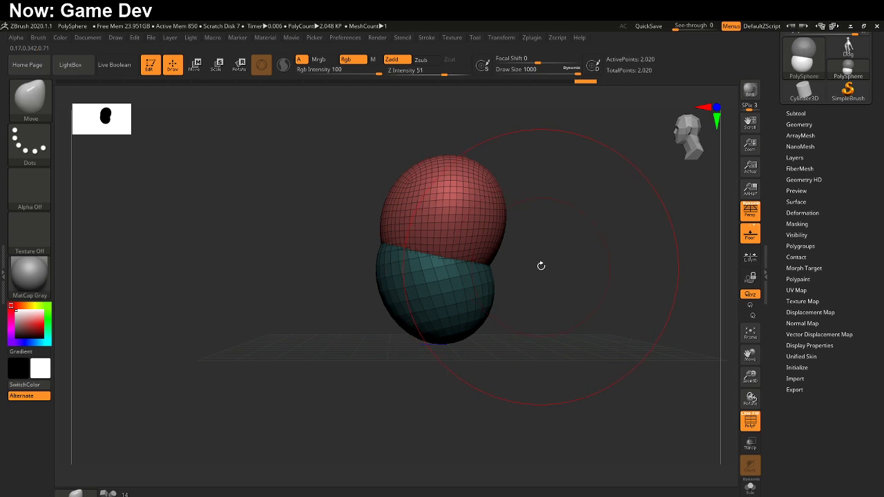
ctrl+drag(550, 215, 586, 256)
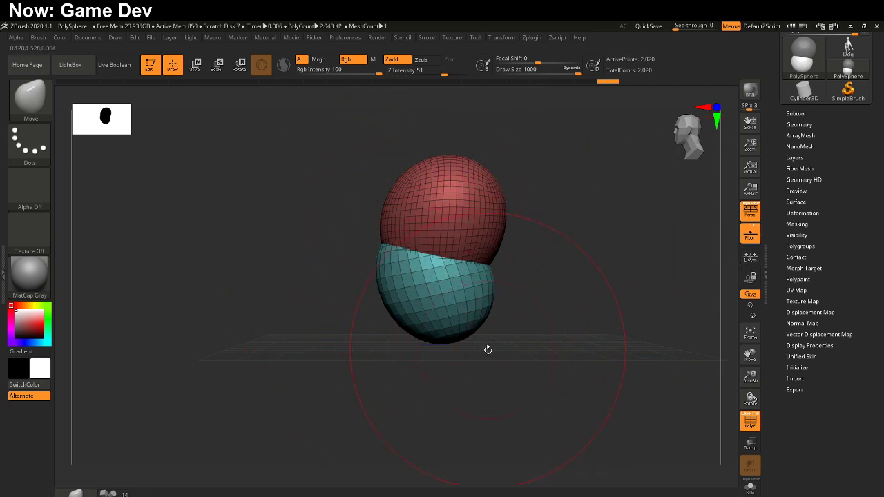
Step: Examine the DynaMesh settings in the geometry options
click(799, 126)
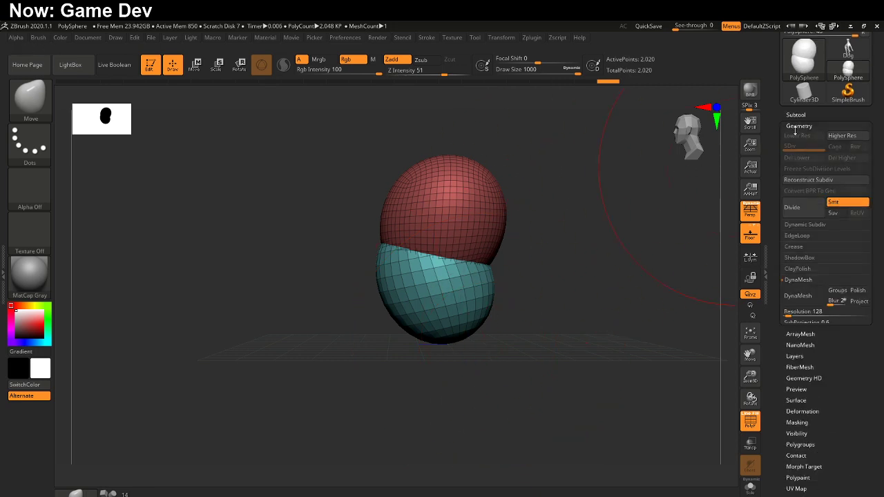
click(798, 280)
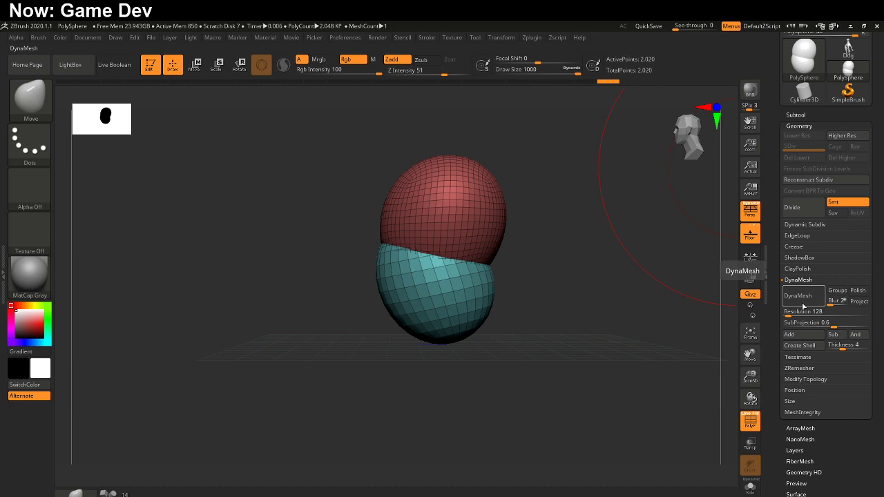
click(821, 126)
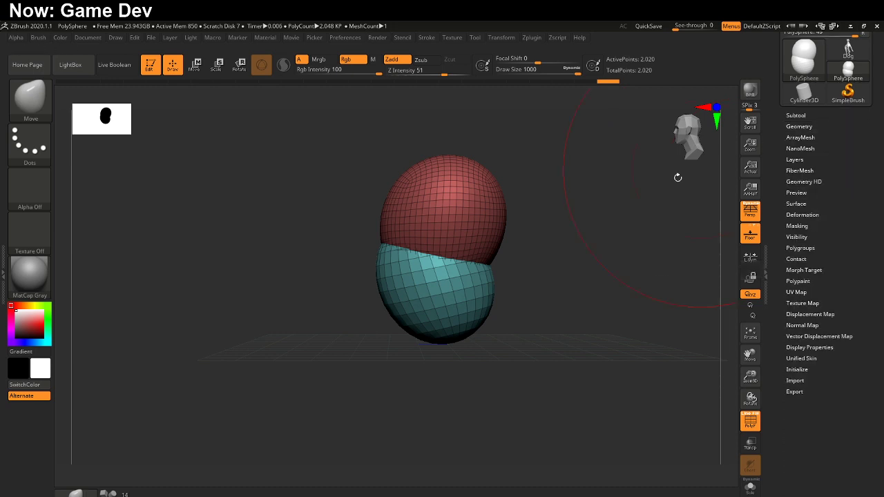
drag(449, 341, 509, 347)
mouse_move(427, 233)
mouse_down()
mouse_move(420, 228)
mouse_move(423, 243)
mouse_move(377, 249)
mouse_move(444, 277)
mouse_move(371, 259)
mouse_move(444, 246)
mouse_move(387, 285)
mouse_move(427, 220)
mouse_move(454, 295)
mouse_move(452, 271)
mouse_move(418, 293)
mouse_move(418, 276)
mouse_move(485, 308)
mouse_move(491, 338)
mouse_move(511, 325)
mouse_move(485, 327)
mouse_up()
key(ctrl+z)
key(ctrl+z)
key(ctrl+z)
Step: Reduce the draw size to 331 and show both spheres unmasked from the front
key(s)
mouse_move(466, 295)
ctrl+mouse_down()
mouse_move(442, 272)
mouse_move(487, 251)
ctrl+mouse_up()
ctrl+click(497, 315)
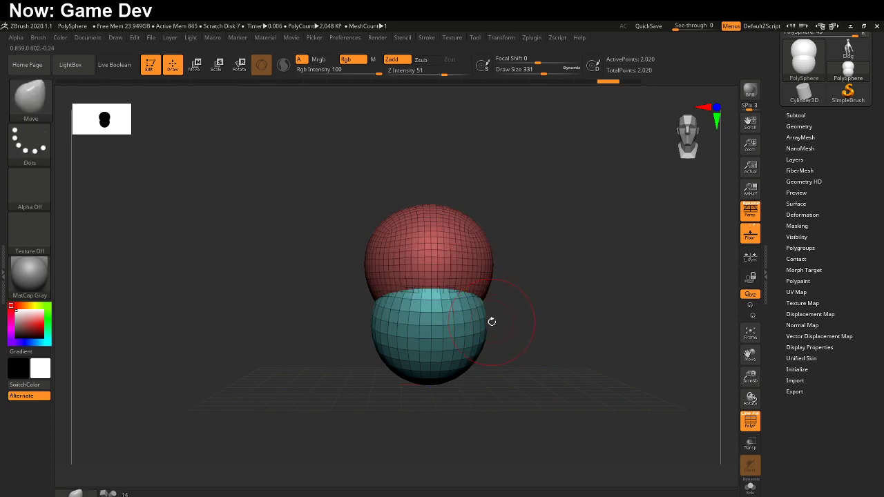
Step: Alternately isolate the upper and lower spheres by masking the other polygroup with the gizmo, leaving the upper sphere masked
key(w)
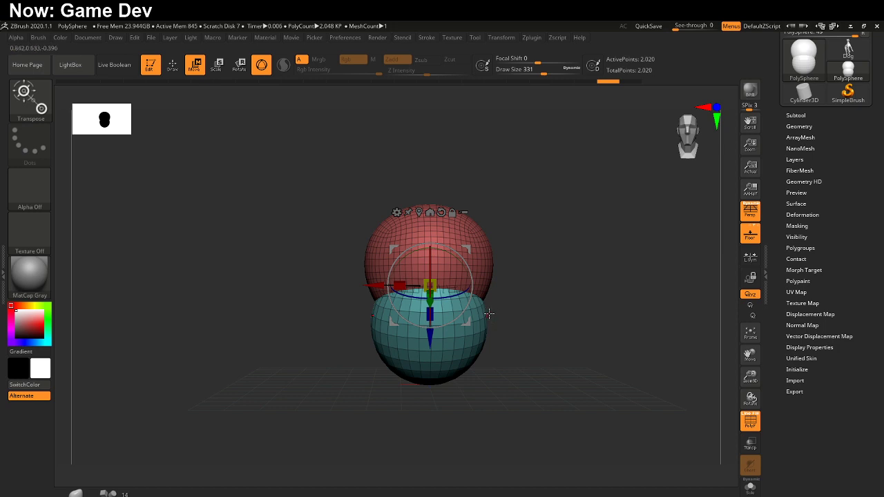
alt+click(484, 241)
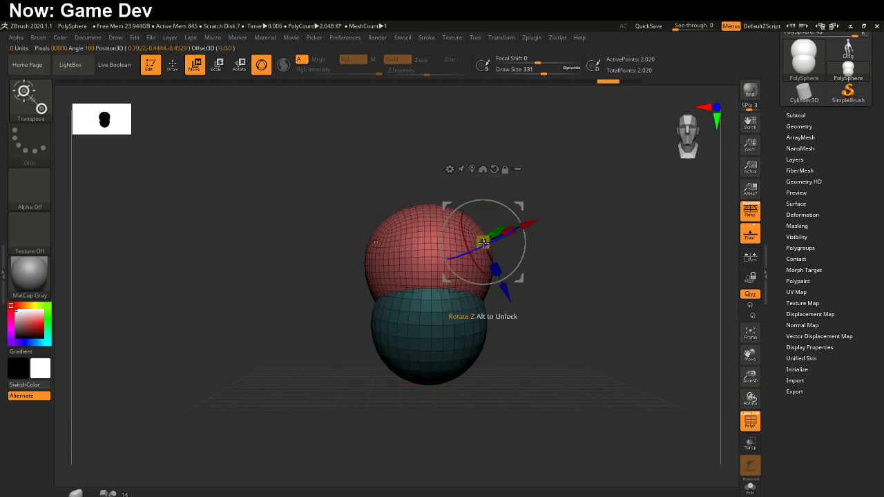
click(430, 361)
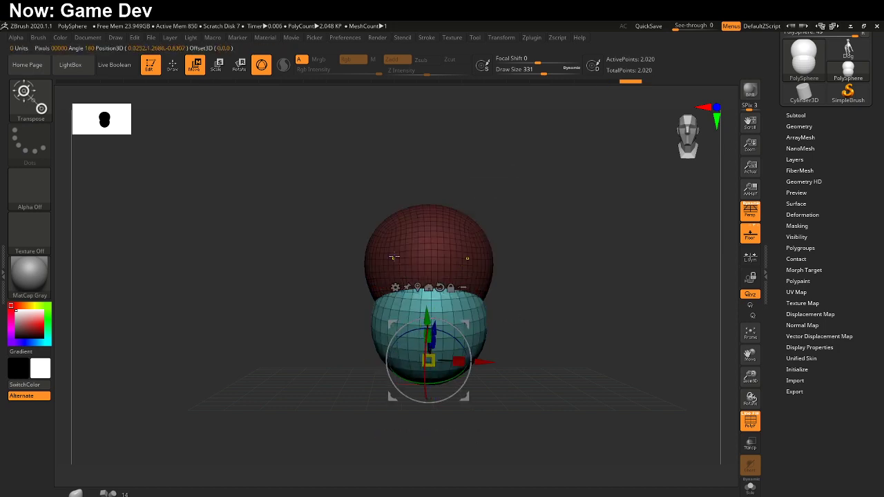
click(389, 238)
click(431, 367)
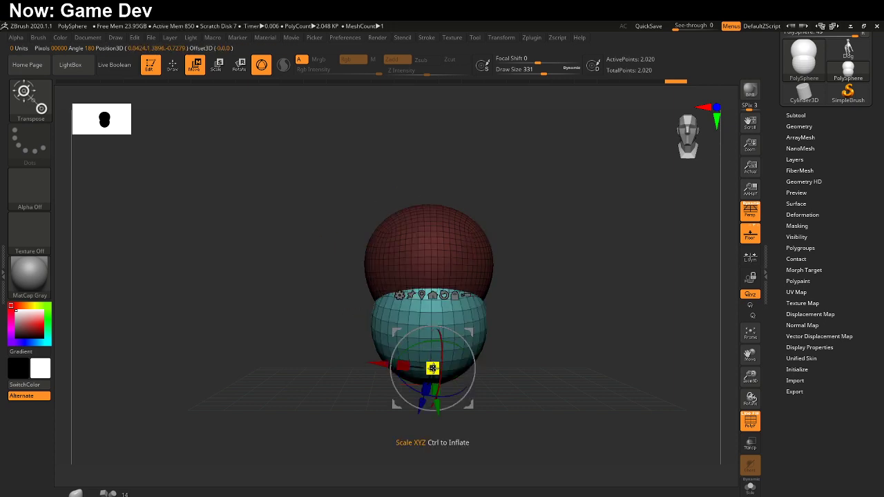
click(449, 241)
click(443, 366)
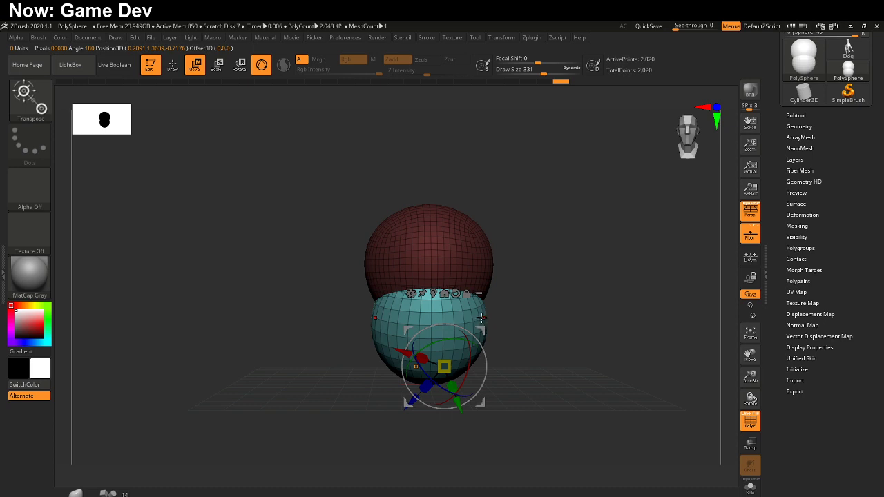
Step: Switch from the gizmo to the IMM Primitives insert brush with the Sphere 32 primitive
click(173, 65)
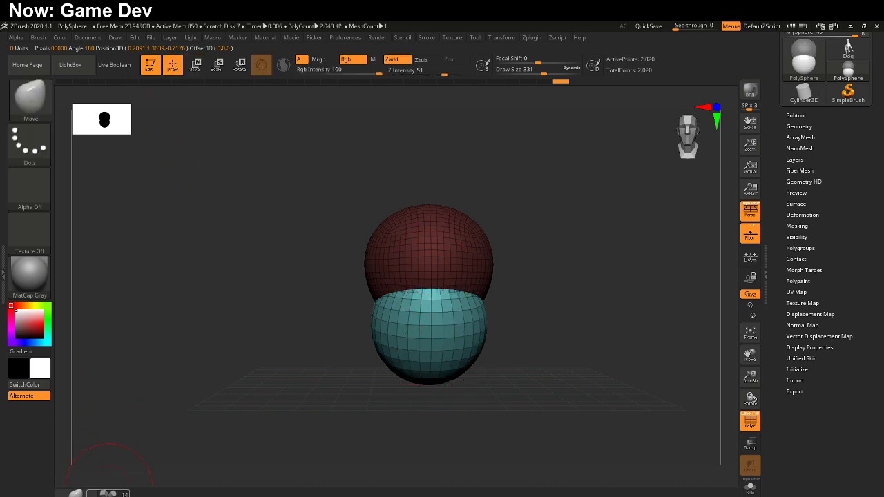
click(109, 493)
mouse_move(415, 399)
right_down()
mouse_move(458, 338)
mouse_move(457, 277)
mouse_move(487, 293)
right_up()
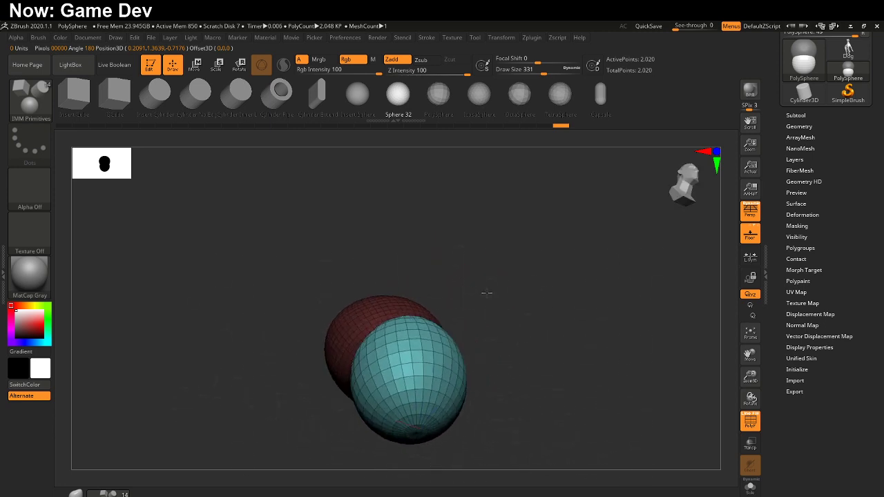
drag(487, 292, 417, 325)
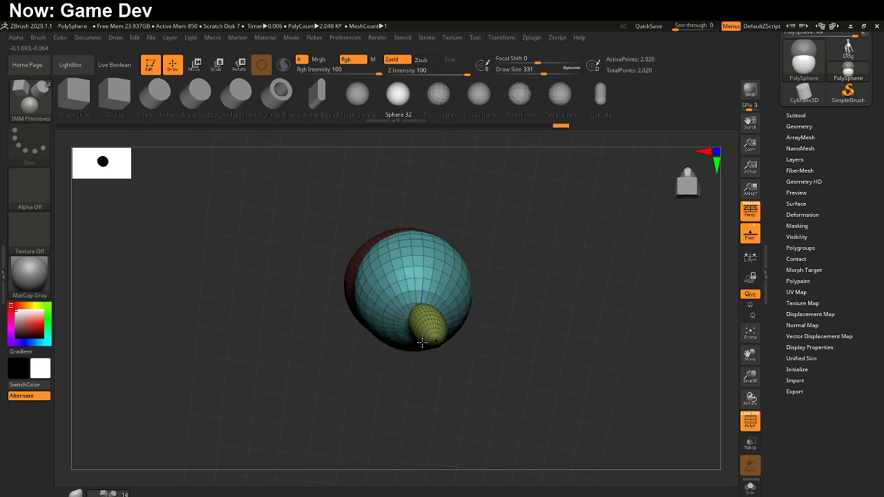
drag(423, 334, 419, 363)
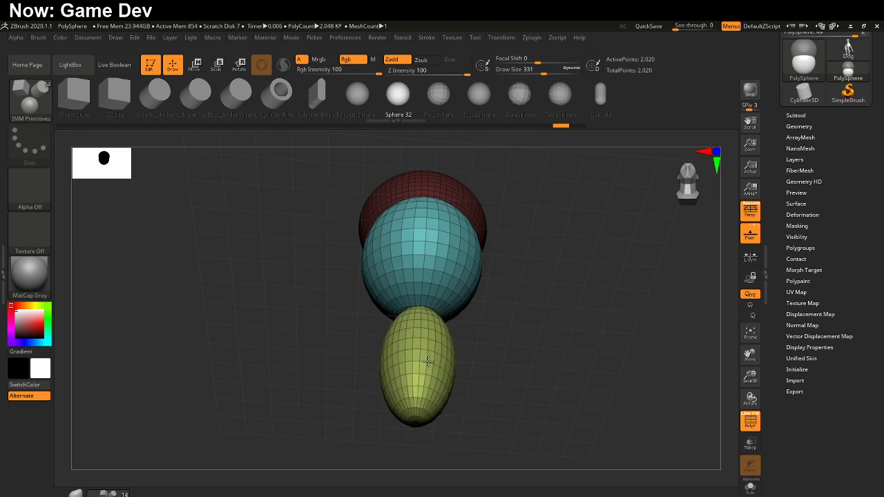
right_drag(428, 362, 440, 268)
key(ctrl+z)
key(ctrl+z)
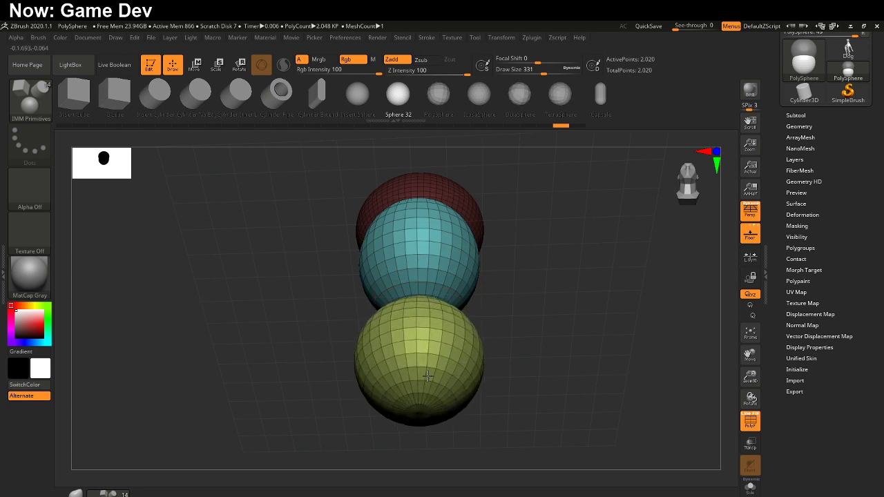
drag(428, 379, 423, 407)
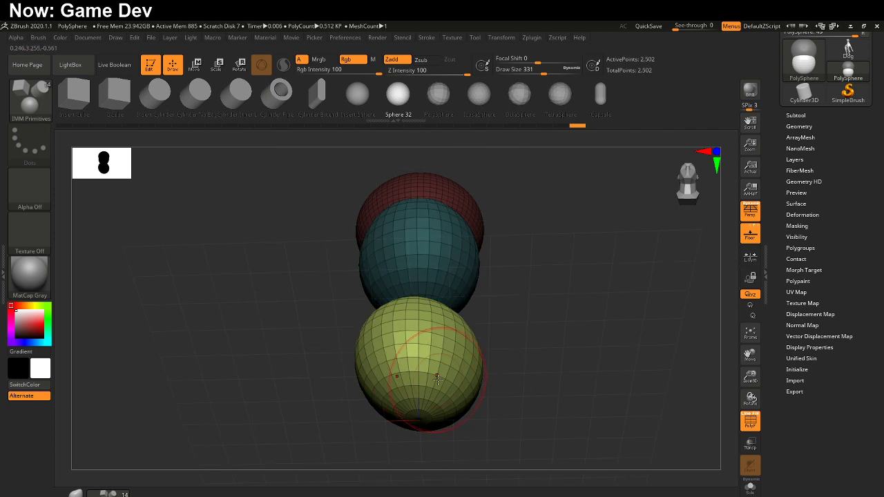
key(ctrl+z)
key(ctrl+z)
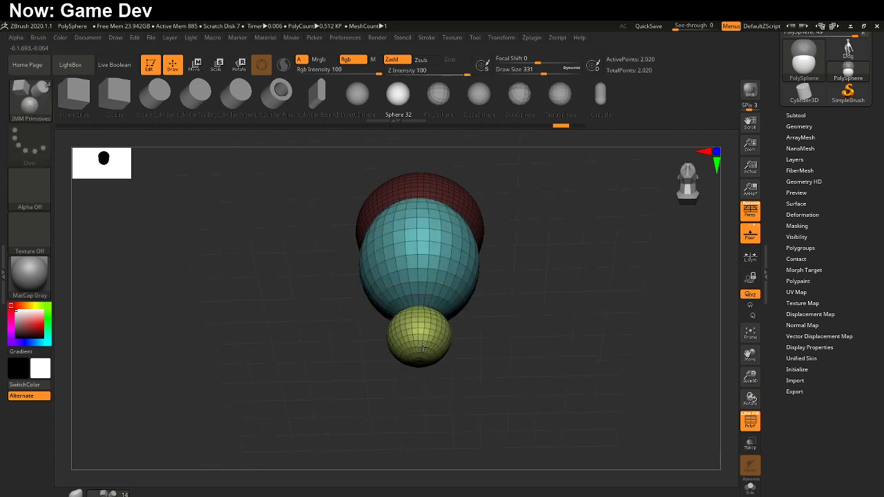
Step: Insert a Sphere 32 primitive under the lower sphere, then raise and enlarge it into a wide bottom sphere overlapping it
drag(422, 374, 421, 373)
shift+drag(539, 325, 483, 336)
key(e)
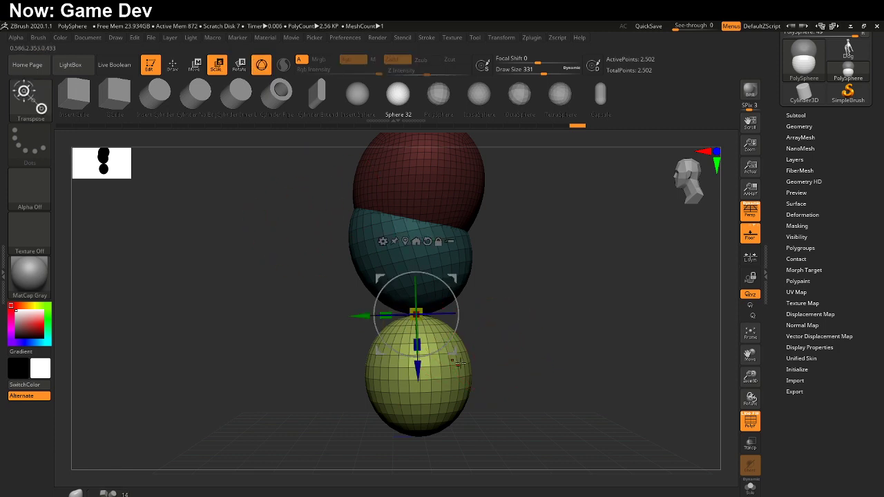
mouse_move(423, 356)
mouse_down()
mouse_move(450, 348)
mouse_move(433, 297)
mouse_up()
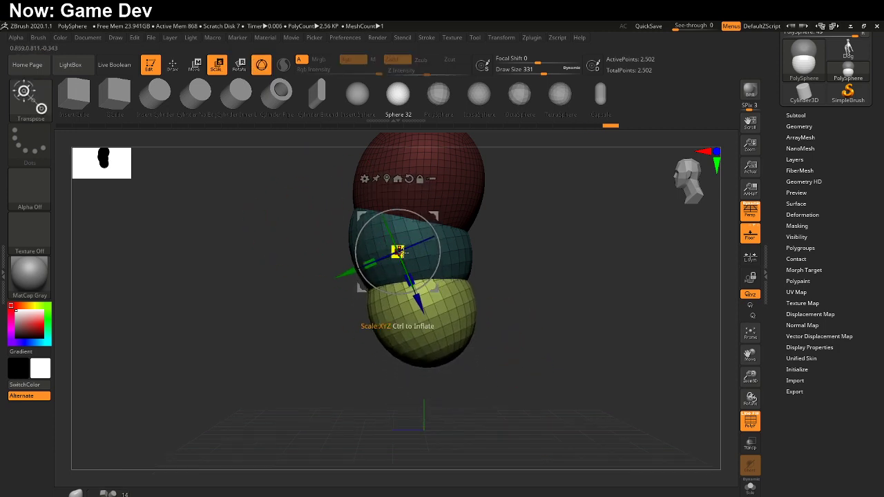
mouse_move(398, 251)
mouse_down()
mouse_move(431, 293)
mouse_move(418, 291)
mouse_up()
shift+drag(418, 369, 432, 362)
alt+drag(467, 285, 457, 359)
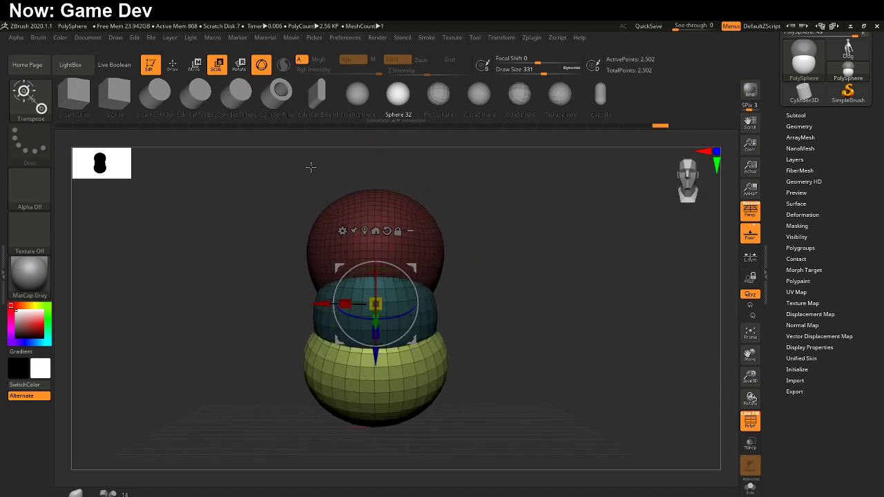
Step: Isolate the middle sphere for editing by masking the upper and bottom spheres
alt+click(432, 310)
click(385, 312)
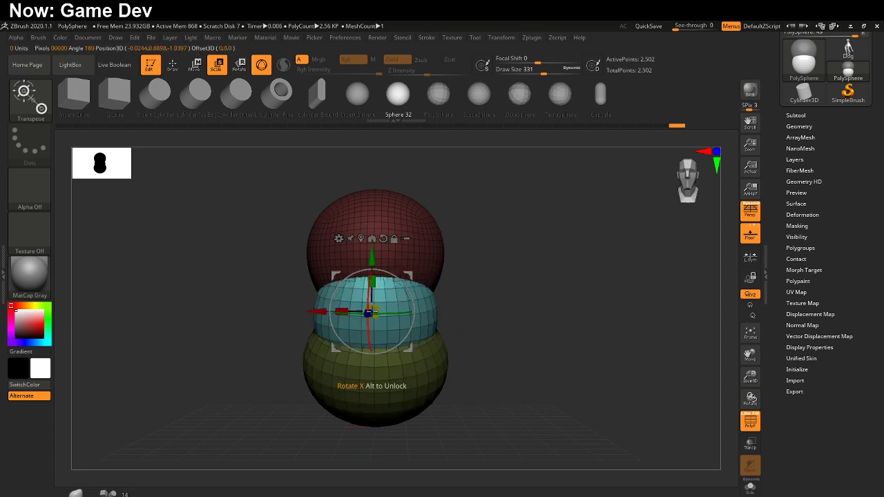
key(q)
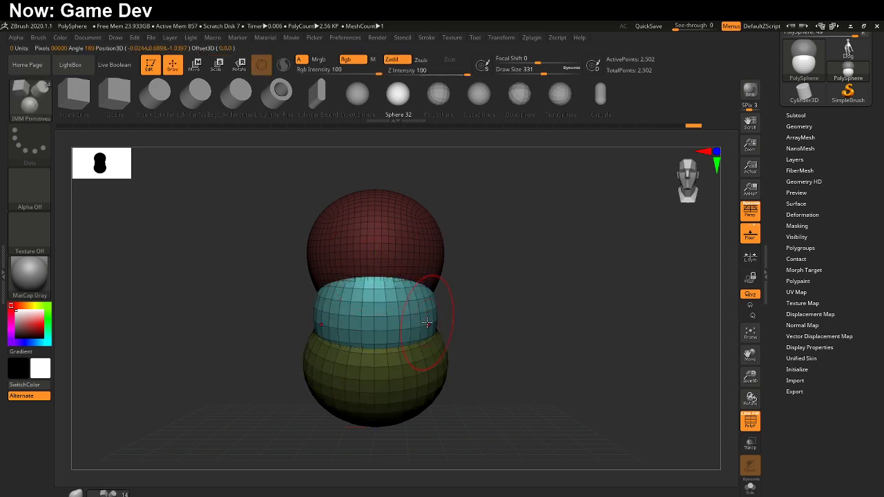
Step: Reshape the middle sphere into a narrower form extending down the front with the Move brush at draw size 508
key(b)
key(m)
key(v)
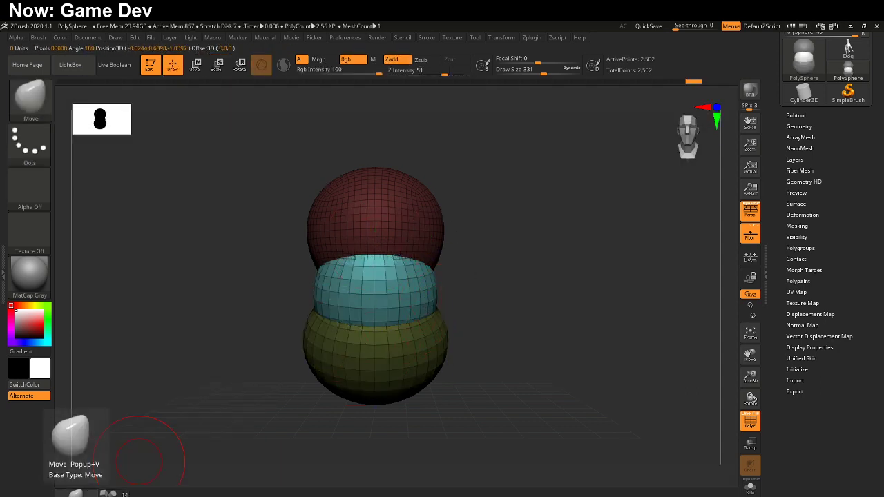
key(s)
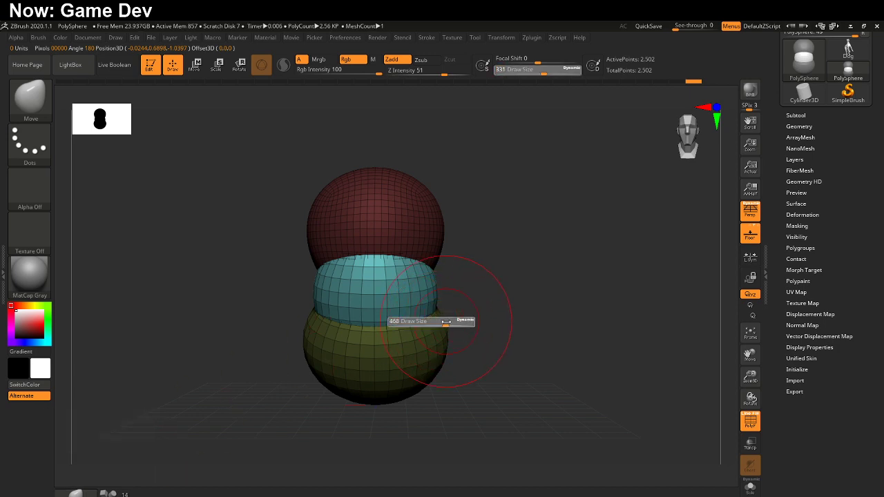
drag(446, 322, 430, 295)
drag(448, 339, 458, 297)
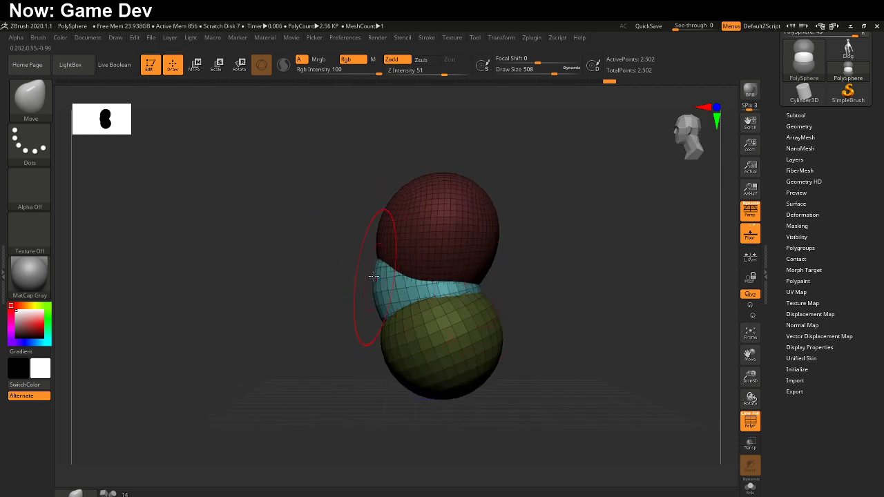
mouse_move(375, 278)
mouse_down()
mouse_move(378, 340)
mouse_move(377, 264)
mouse_up()
key(ctrl+z)
drag(378, 325, 386, 328)
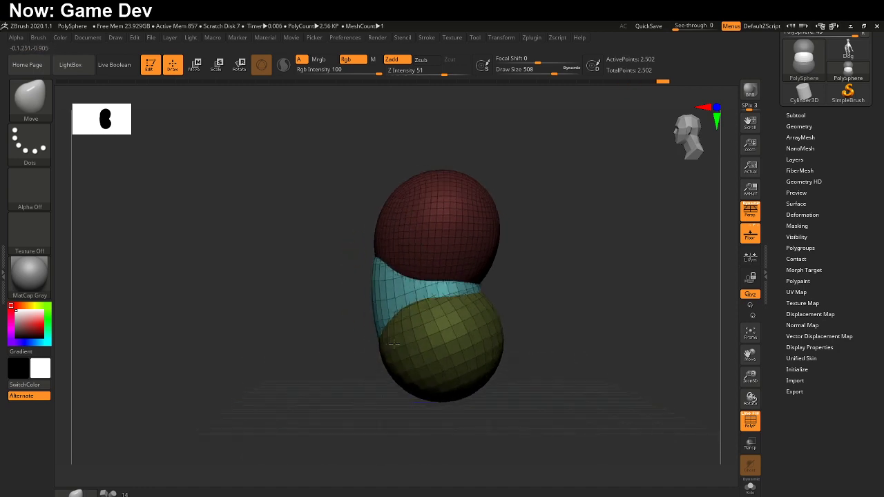
shift+right_drag(387, 329, 413, 331)
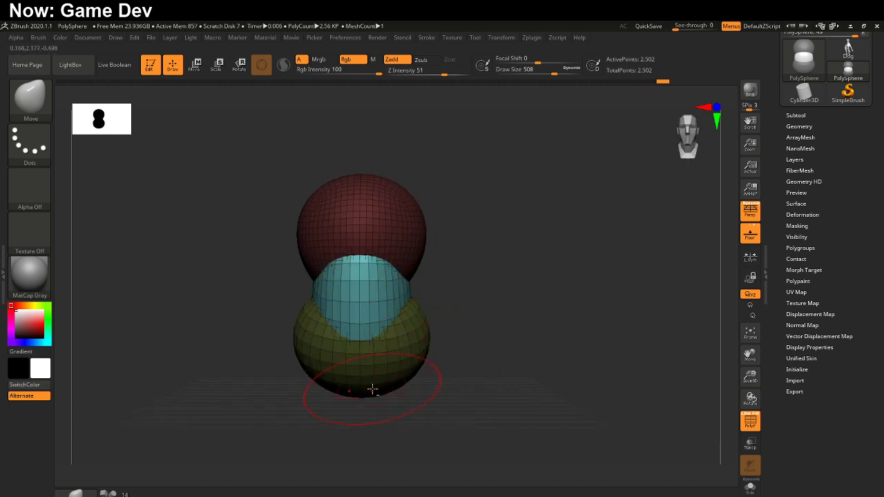
Step: Activate the IMM Primitives insert brush for adding parts to the underside of the bottom sphere
right_drag(372, 390, 385, 236)
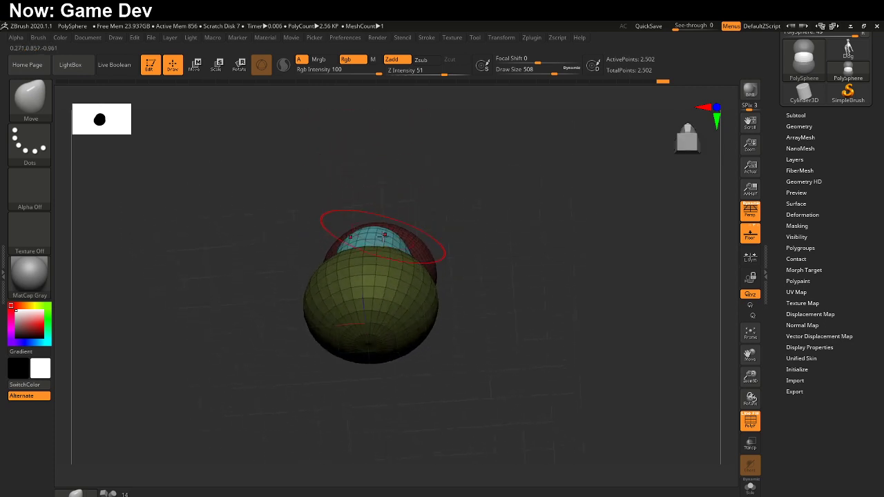
click(109, 494)
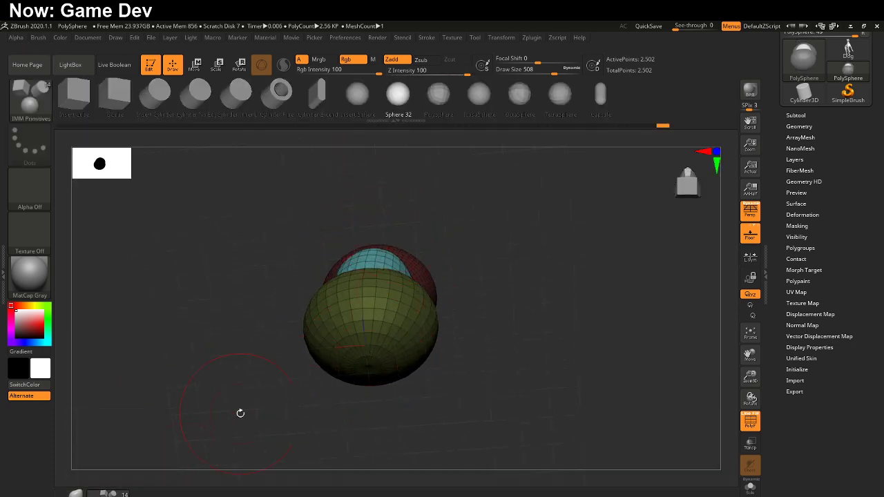
drag(408, 349, 420, 401)
right_drag(494, 287, 497, 364)
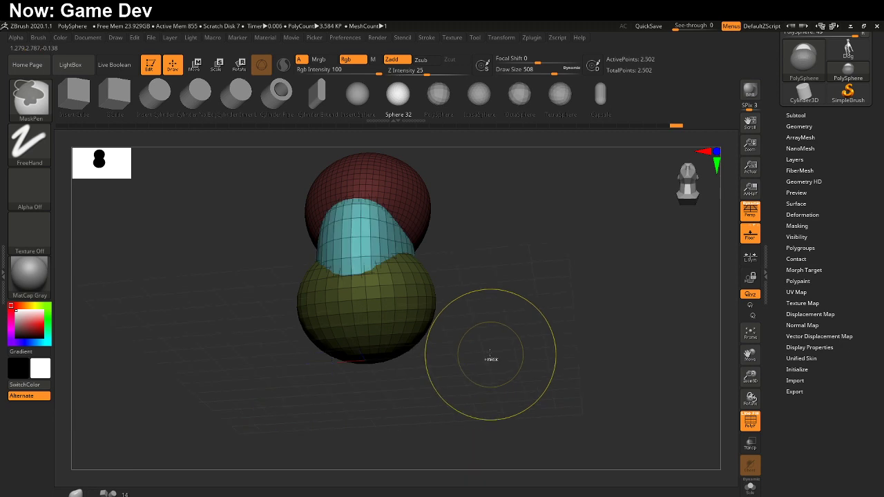
right_drag(439, 316, 448, 301)
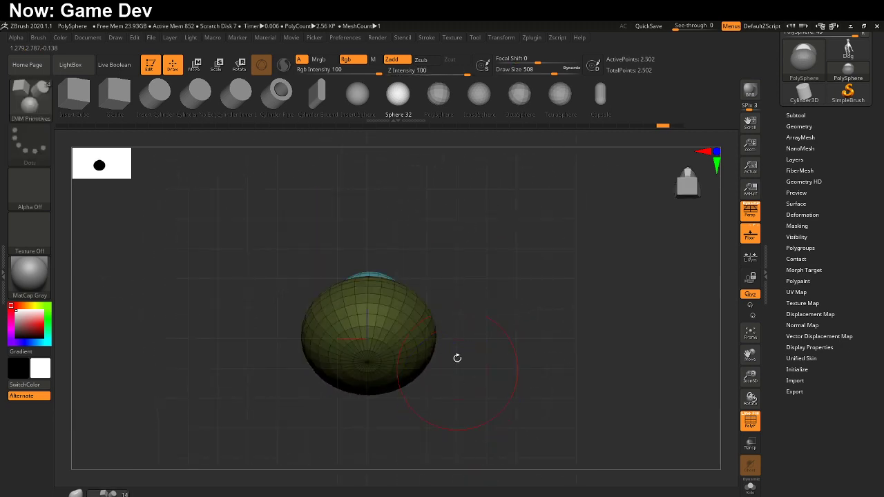
Step: Insert a symmetrical pair of Capsule primitives on the underside of the bottom sphere
click(598, 102)
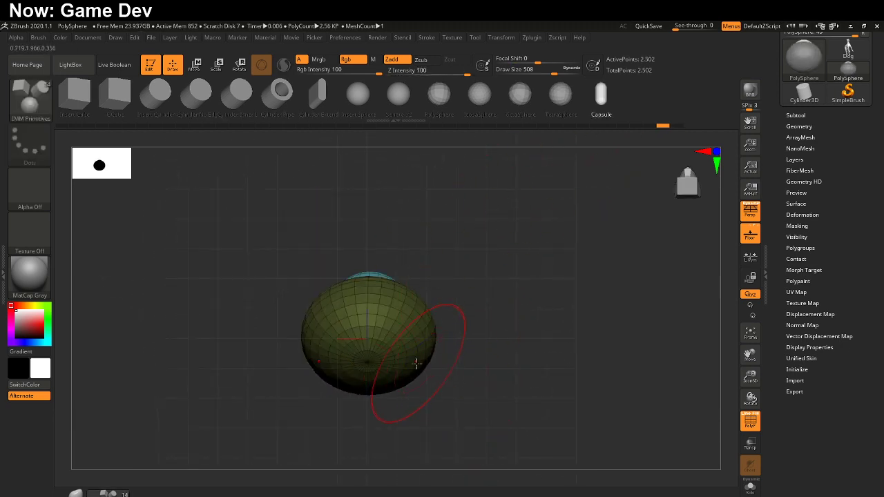
drag(419, 356, 447, 426)
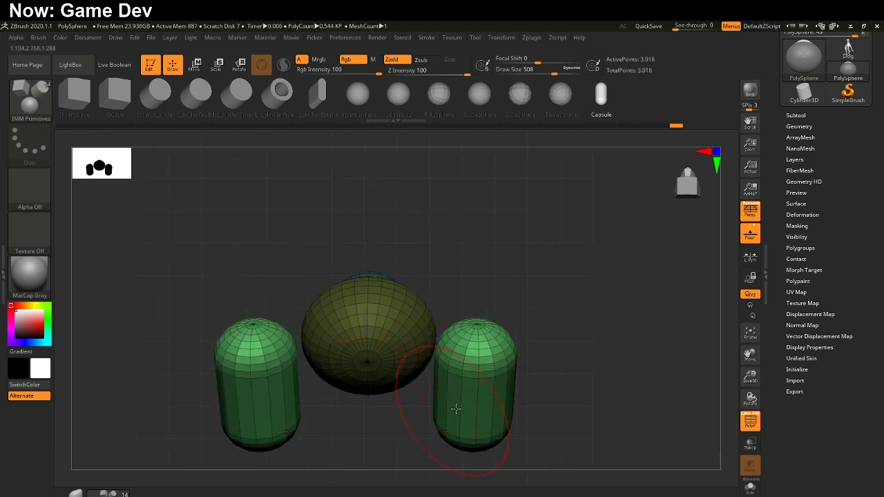
mouse_move(470, 258)
mouse_down()
mouse_move(395, 282)
mouse_move(424, 321)
mouse_up()
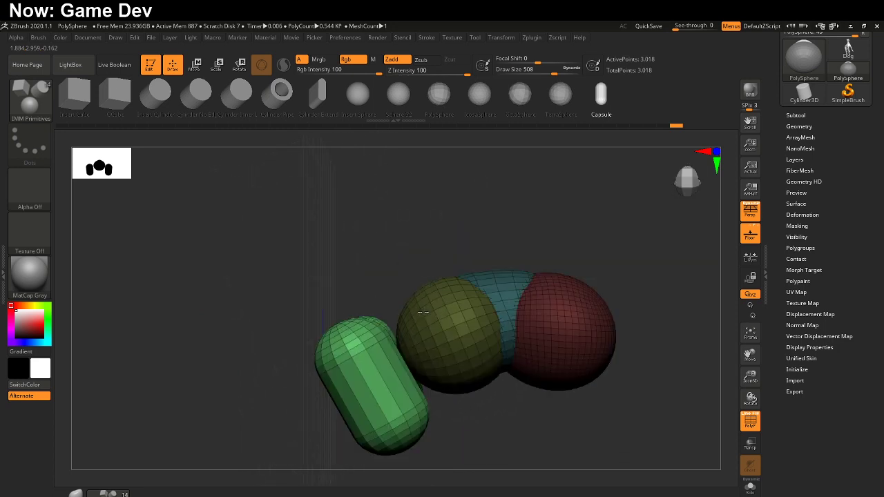
mouse_move(509, 369)
mouse_down()
mouse_move(474, 367)
mouse_move(336, 256)
mouse_move(346, 301)
mouse_move(317, 339)
mouse_up()
Step: Turn the two capsules upright and position them beneath the bottom sphere with the gizmo
key(e)
drag(376, 380, 340, 335)
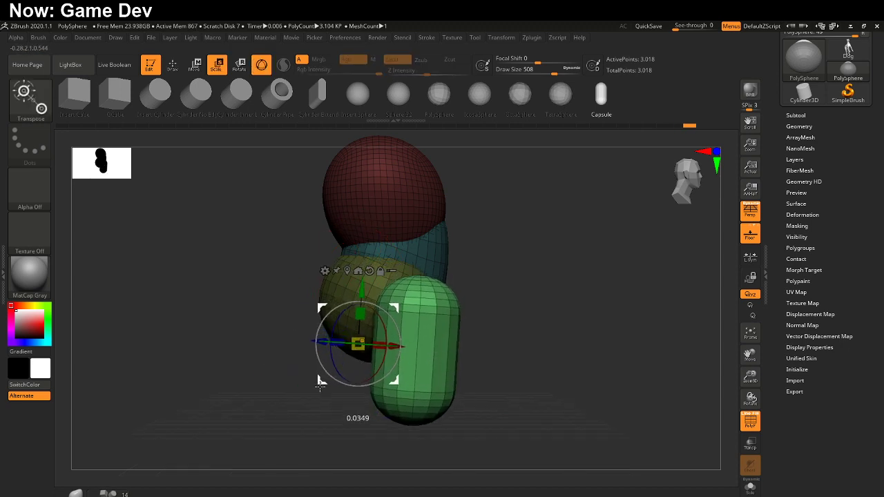
drag(320, 378, 293, 409)
drag(528, 324, 432, 335)
drag(378, 402, 329, 402)
Step: Move the two capsules closer together and slightly lower under the bottom sphere
alt+drag(435, 358, 535, 291)
ctrl+right_drag(535, 292, 536, 354)
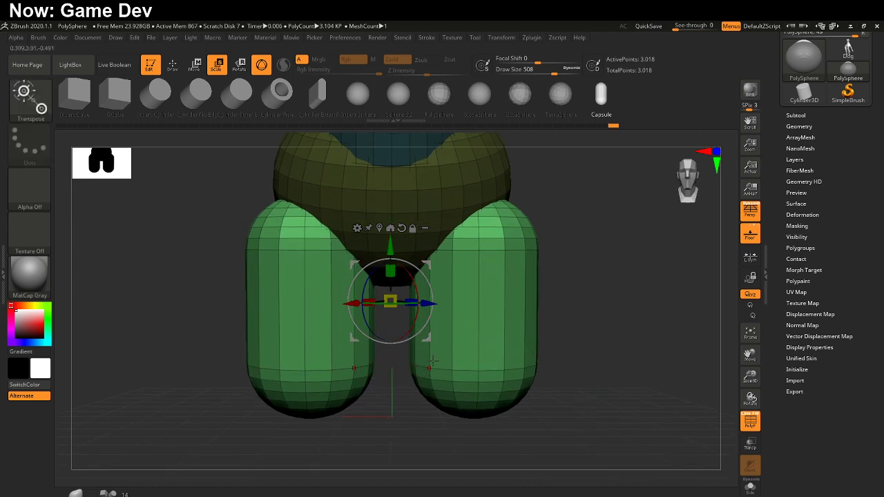
drag(428, 337, 438, 350)
drag(437, 349, 438, 350)
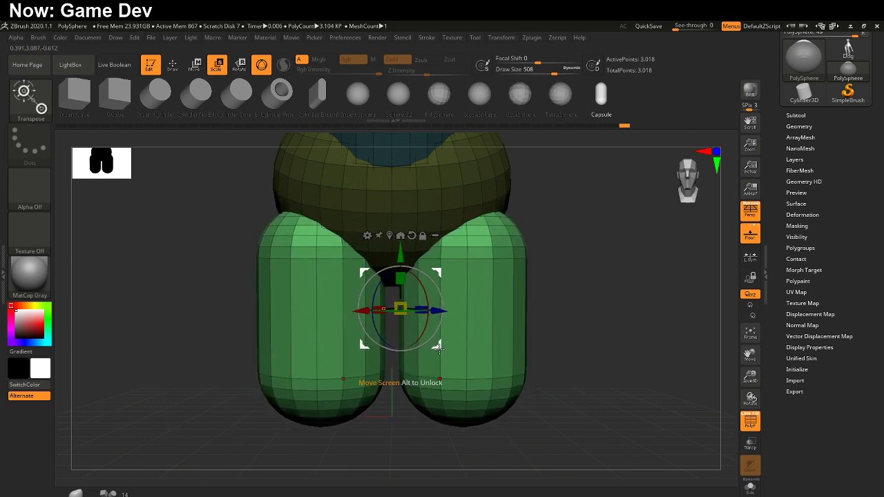
key(q)
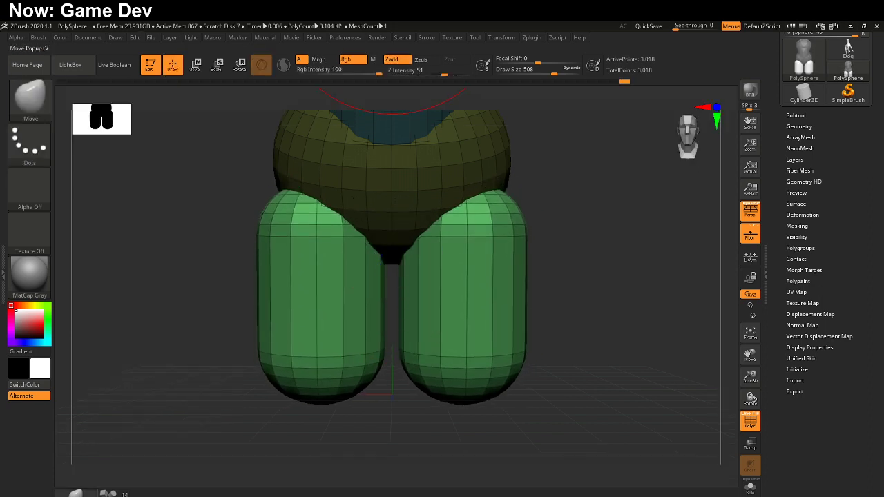
drag(383, 367, 239, 368)
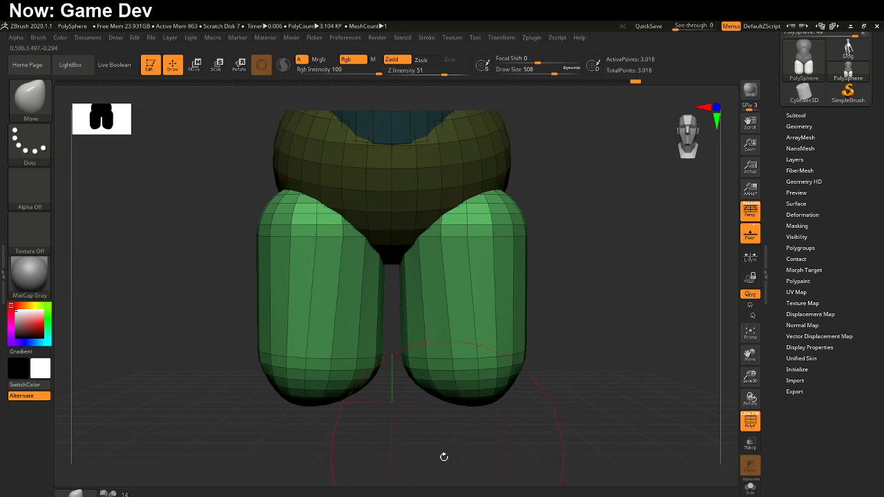
key(ctrl+z)
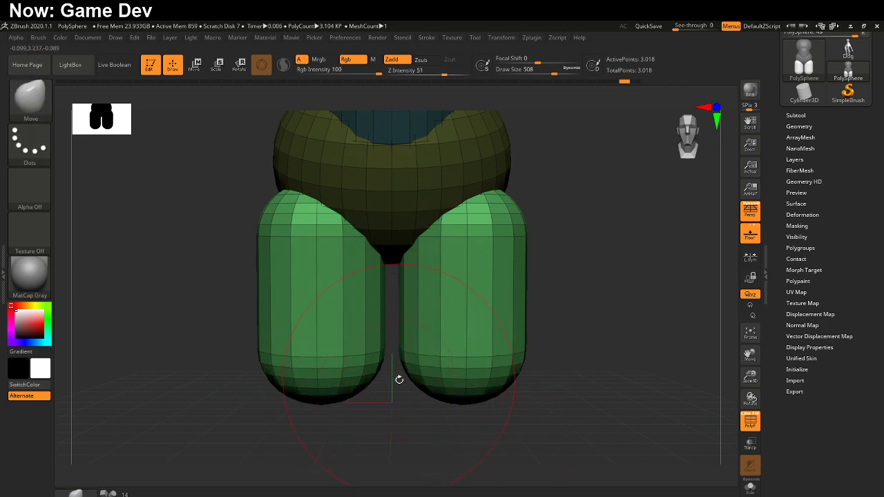
Step: Stretch the two capsules vertically with the gizmo to make longer legs
click(198, 66)
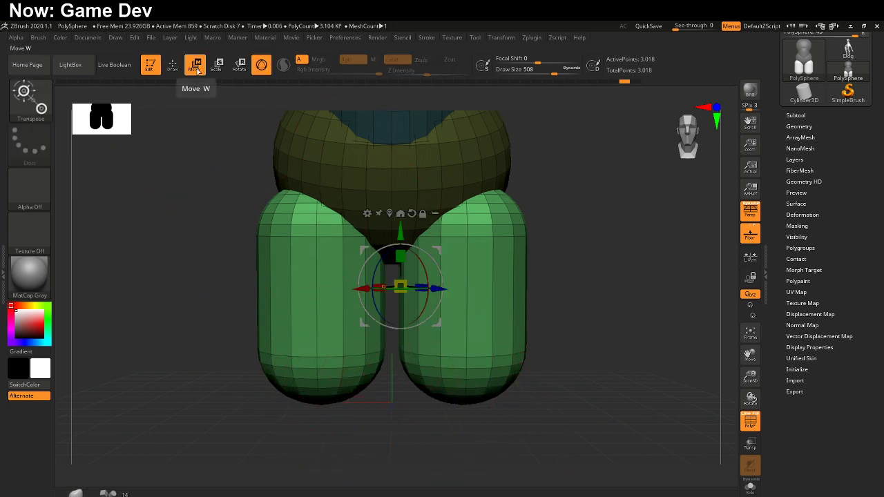
drag(400, 256, 408, 199)
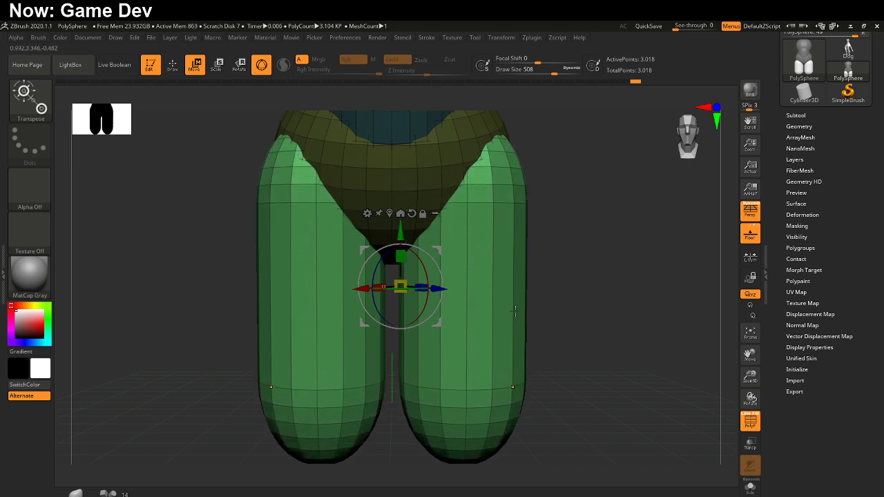
ctrl+right_drag(514, 311, 462, 293)
Step: Splay the two leg capsules outward, lengthen them along their axis and lower them slightly
drag(454, 278, 476, 298)
drag(432, 238, 430, 230)
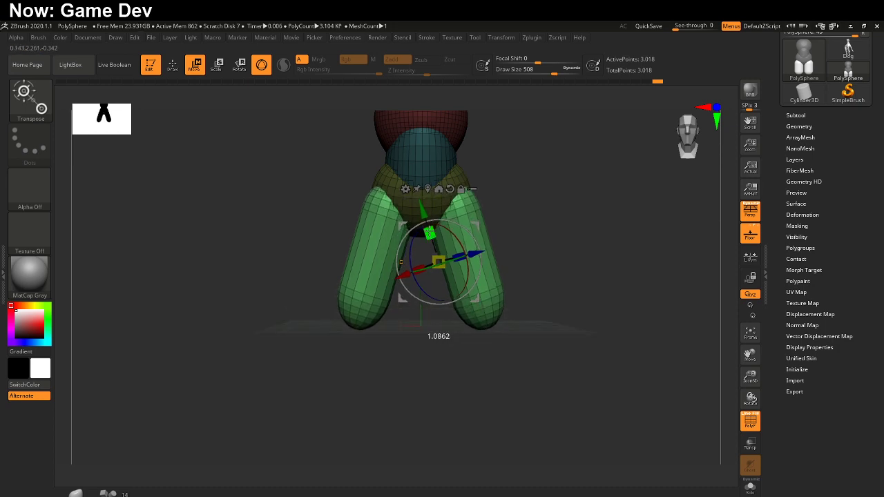
drag(477, 301, 478, 307)
drag(439, 269, 439, 269)
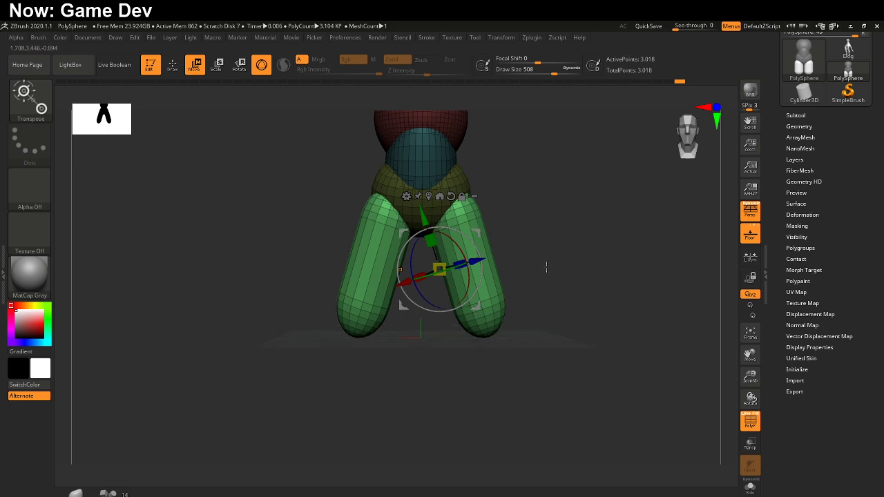
alt+drag(546, 274, 546, 331)
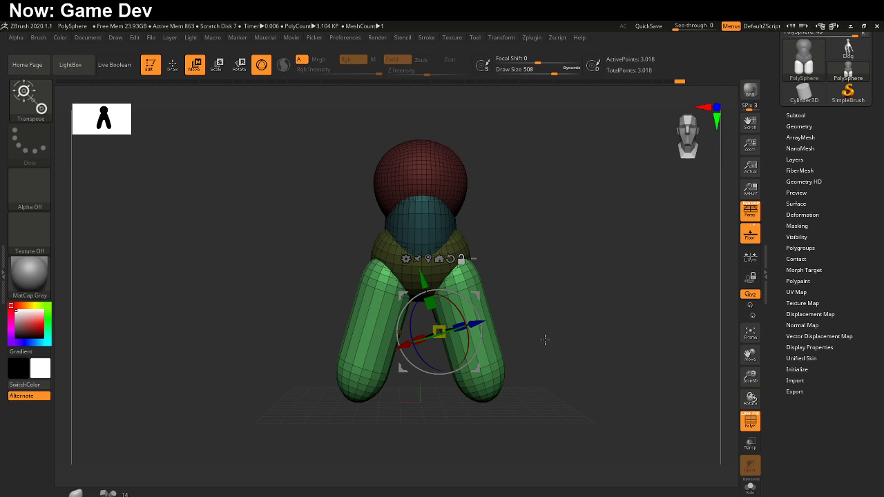
Step: Shift the two leg capsules slightly backward and down beneath the bottom sphere in the side view
drag(545, 337, 487, 335)
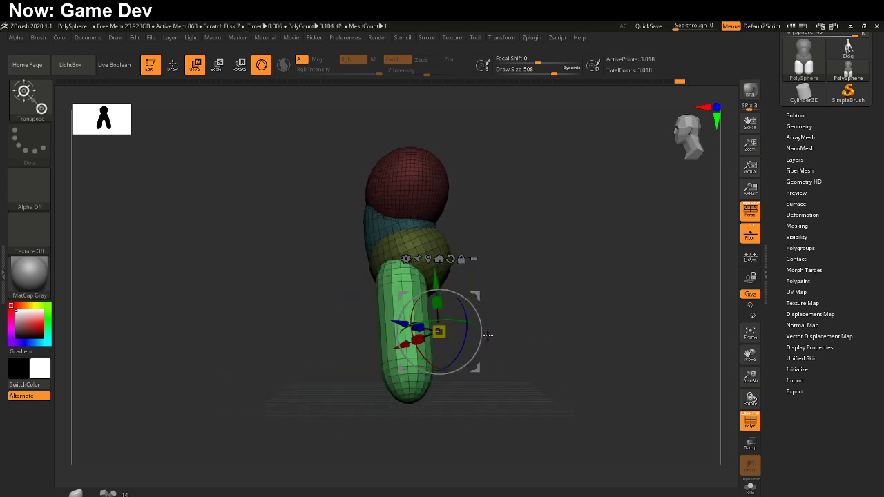
drag(479, 297, 482, 303)
drag(480, 359, 478, 361)
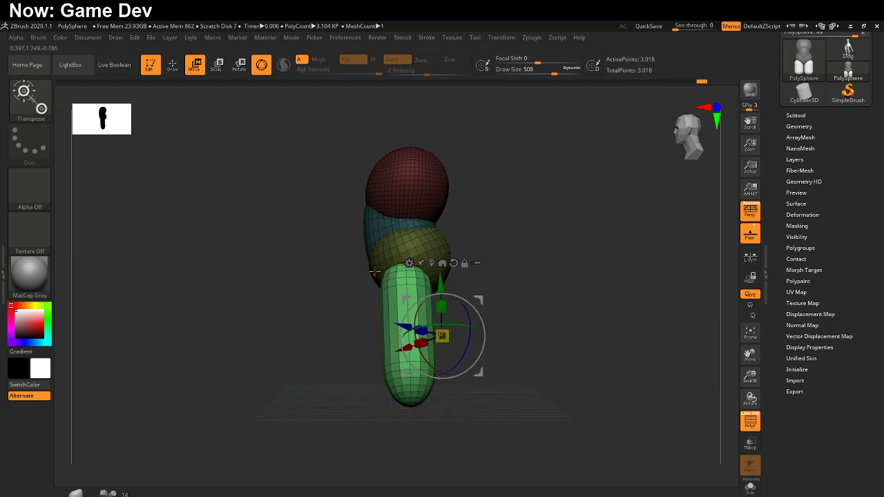
Step: Widen the upper legs in profile with the Move brush and pull their tops up and outward into the hips
key(q)
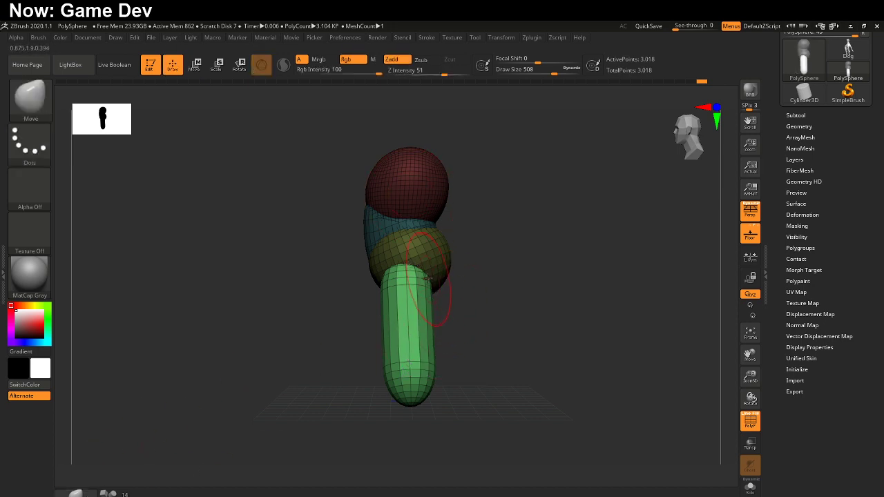
drag(425, 278, 440, 291)
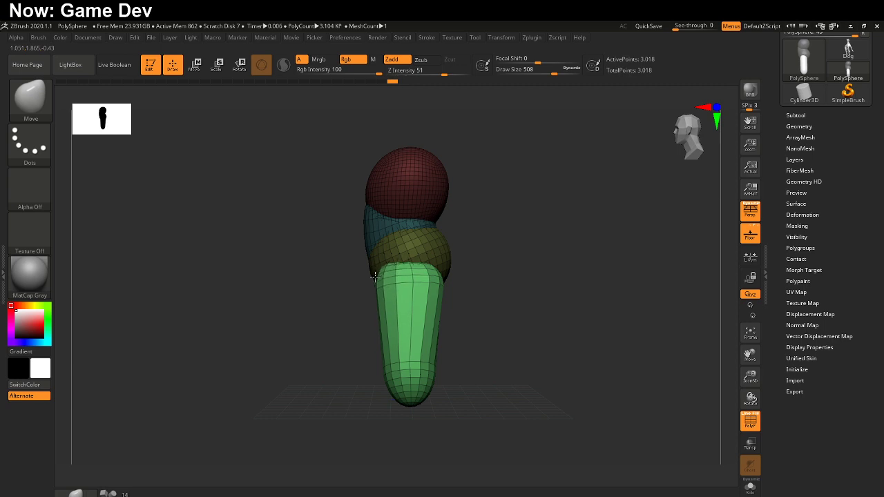
right_drag(375, 286, 448, 298)
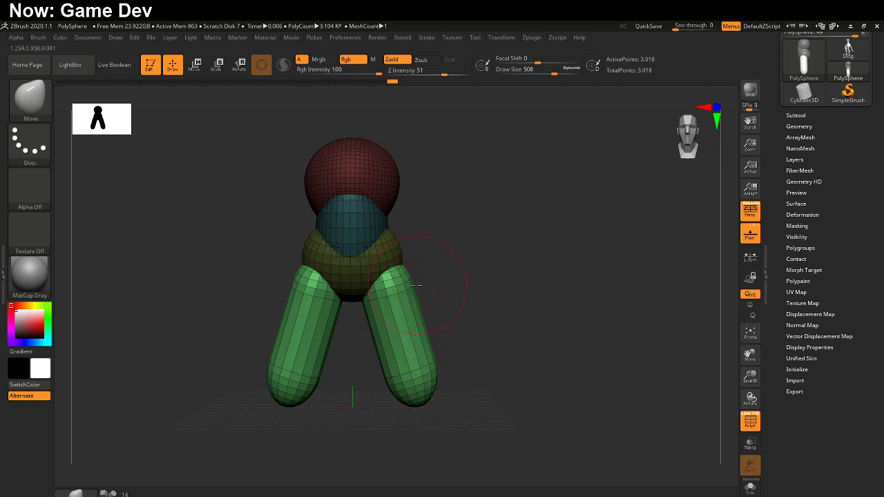
drag(415, 284, 426, 339)
drag(403, 277, 407, 239)
drag(415, 306, 428, 313)
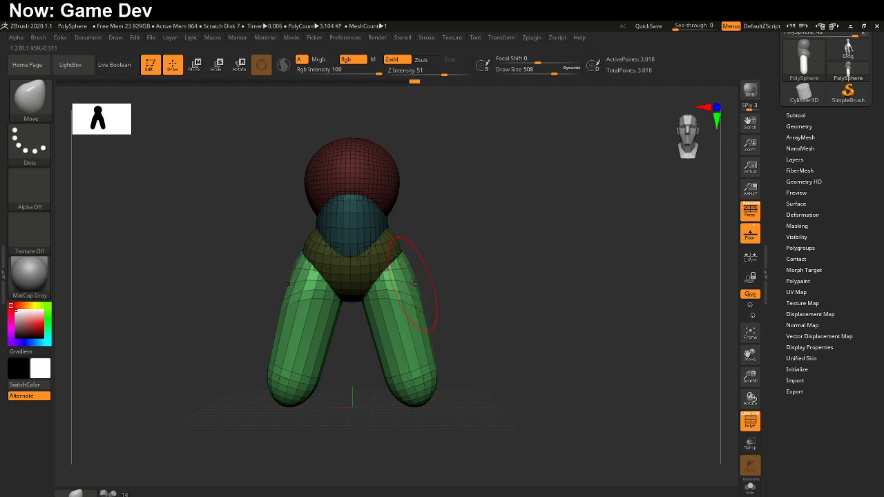
Step: Shape the lower ends of the legs with the Move brush, pulling them slightly forward in profile and narrowing their inner sides
right_drag(411, 284, 379, 346)
drag(460, 381, 453, 377)
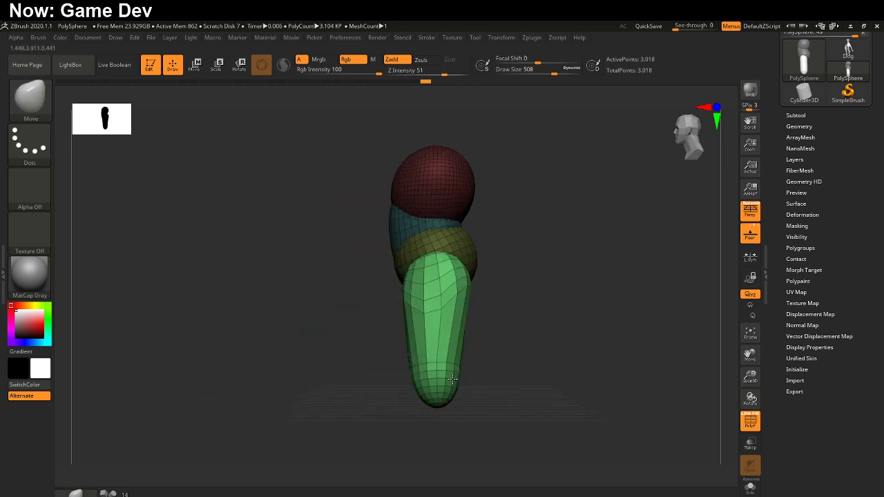
right_drag(445, 406, 435, 406)
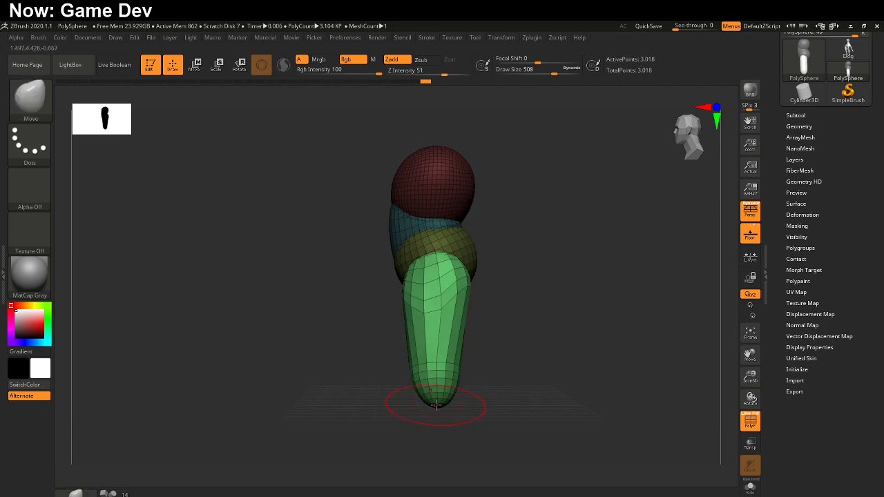
drag(435, 406, 425, 407)
drag(426, 372, 423, 373)
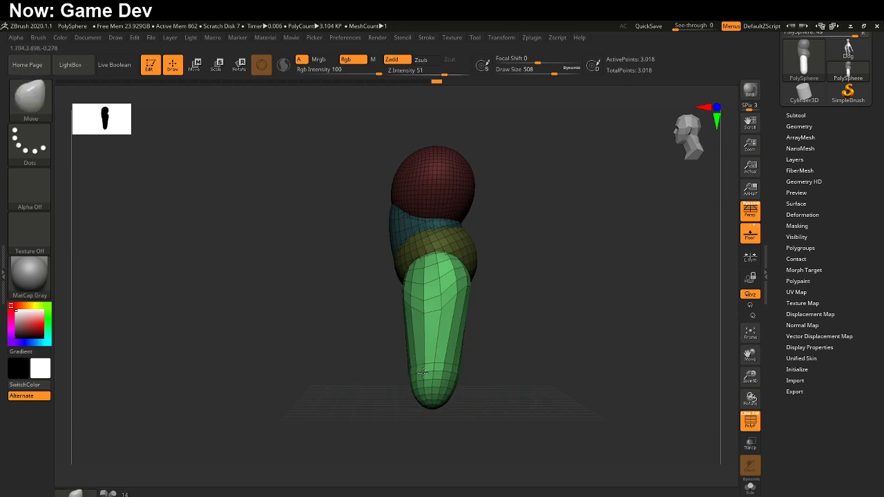
right_drag(431, 379, 423, 382)
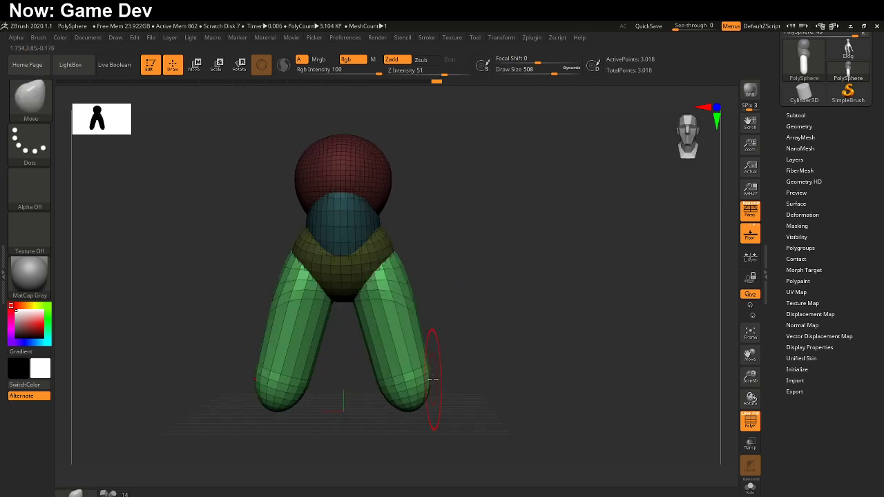
drag(383, 392, 397, 391)
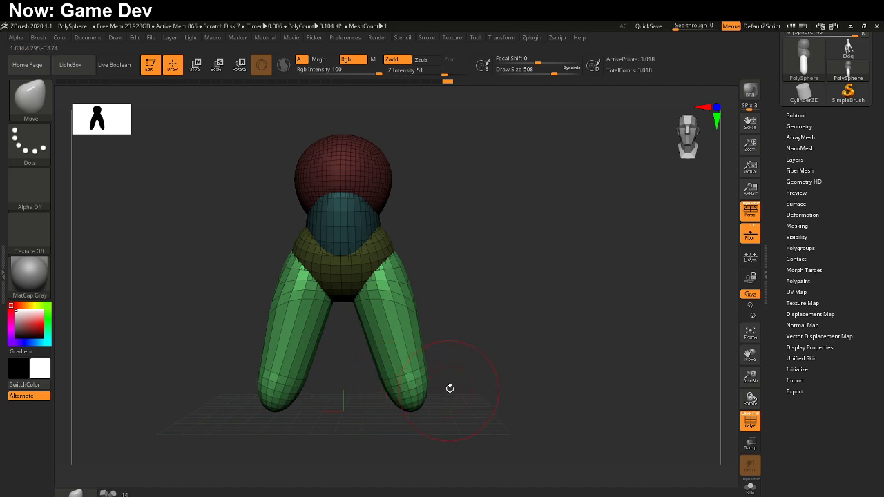
right_drag(450, 389, 407, 345)
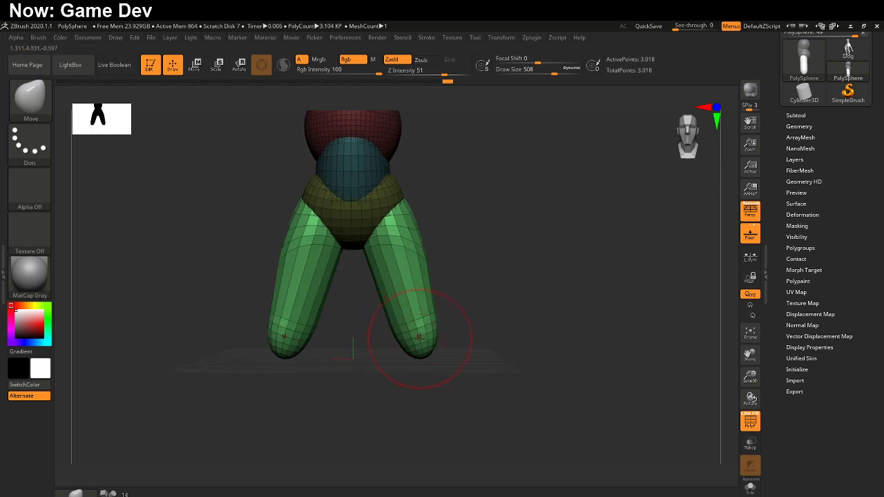
click(110, 494)
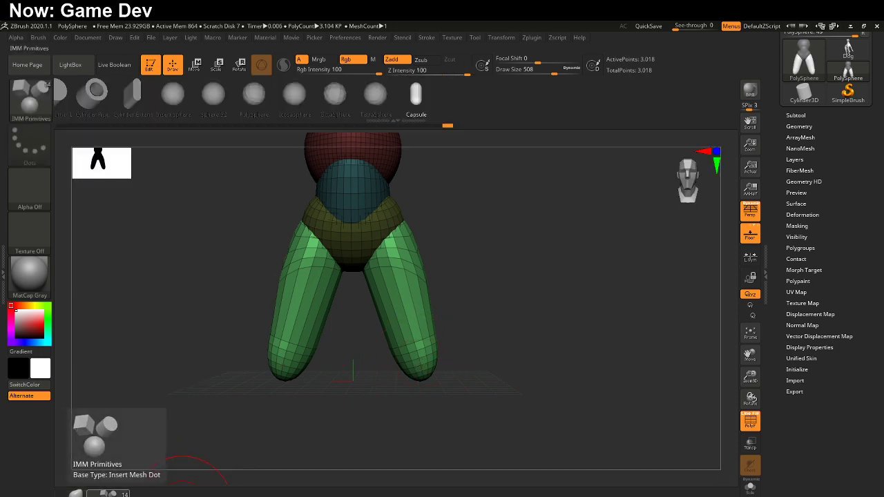
drag(422, 379, 424, 414)
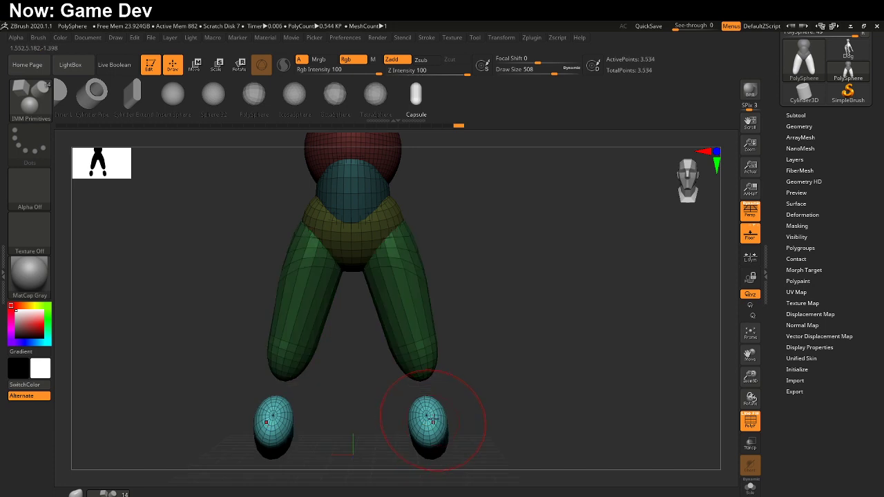
key(ctrl+z)
Step: Duplicate the two leg capsules downward with the gizmo as lower legs and scale the copies down uniformly
click(196, 67)
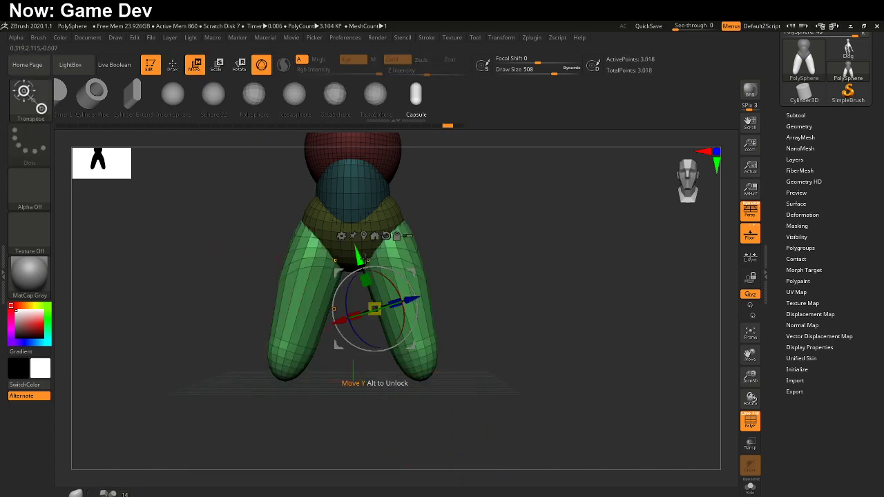
drag(358, 258, 408, 371)
drag(466, 324, 438, 339)
alt+drag(464, 292, 461, 201)
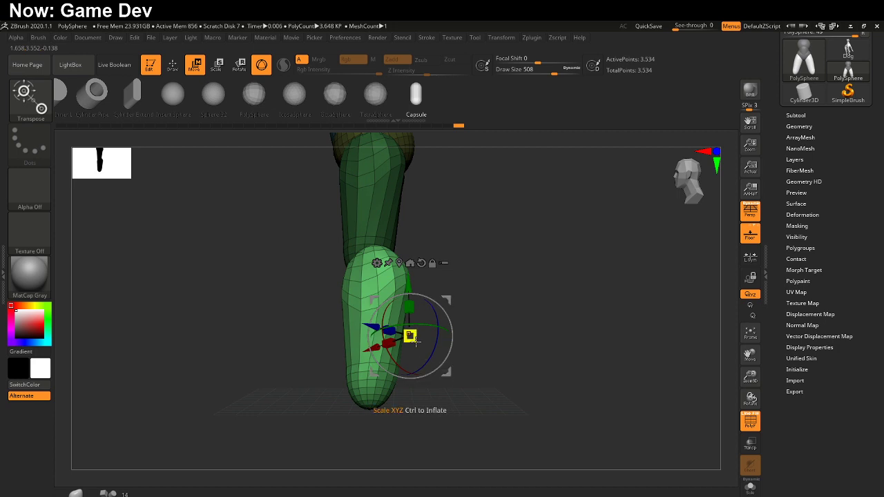
drag(417, 340, 409, 321)
drag(430, 277, 466, 268)
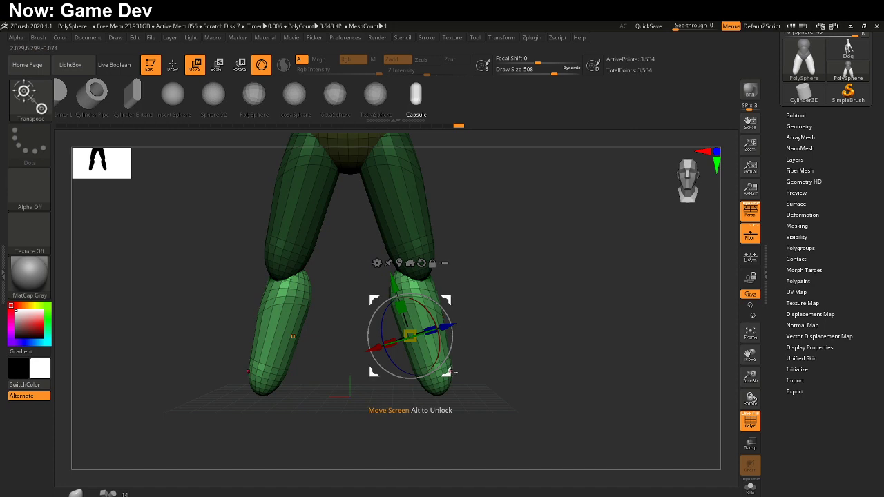
Step: Move the lower legs outward in line with the thighs, shrink them slightly and shift them forward in the side view
drag(448, 372, 459, 369)
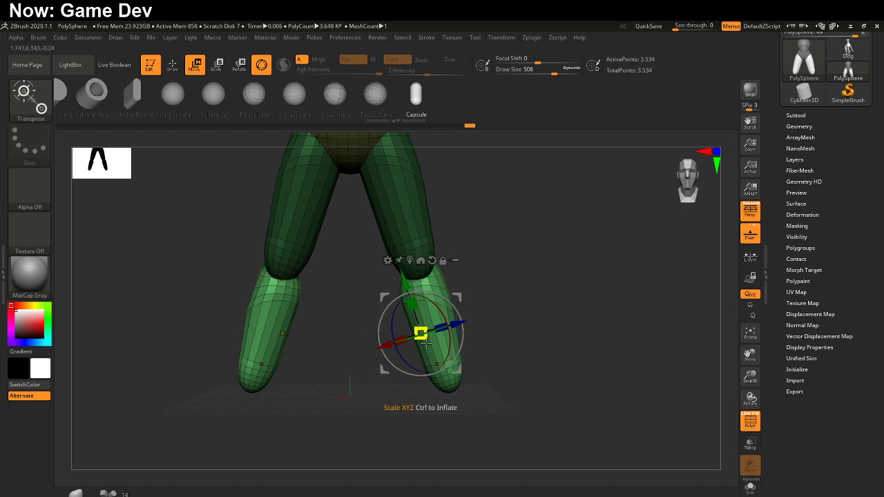
drag(423, 336, 422, 333)
drag(457, 370, 460, 369)
drag(516, 309, 476, 315)
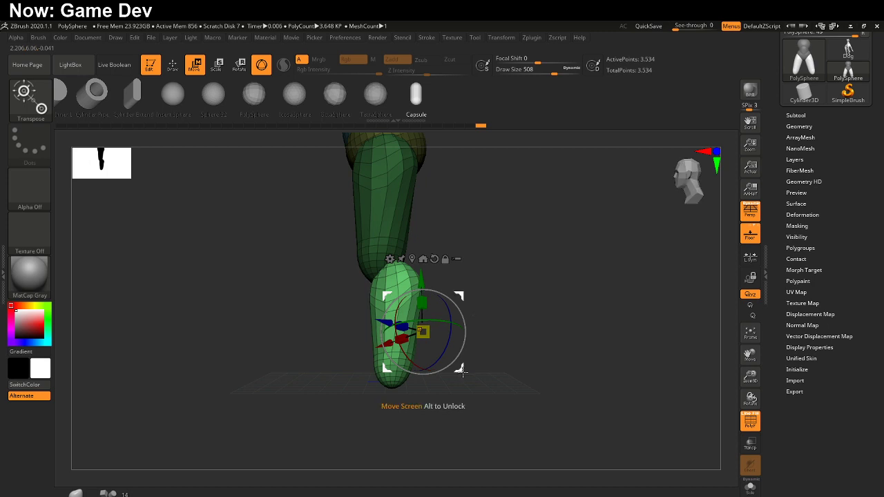
mouse_move(462, 371)
mouse_down()
mouse_move(442, 362)
mouse_move(446, 372)
mouse_up()
Step: Clear the mask, try to isolate a thigh by its polygroup for moving, and undo back to the mask on the upper body
ctrl+drag(495, 307, 510, 336)
alt+drag(446, 221, 502, 282)
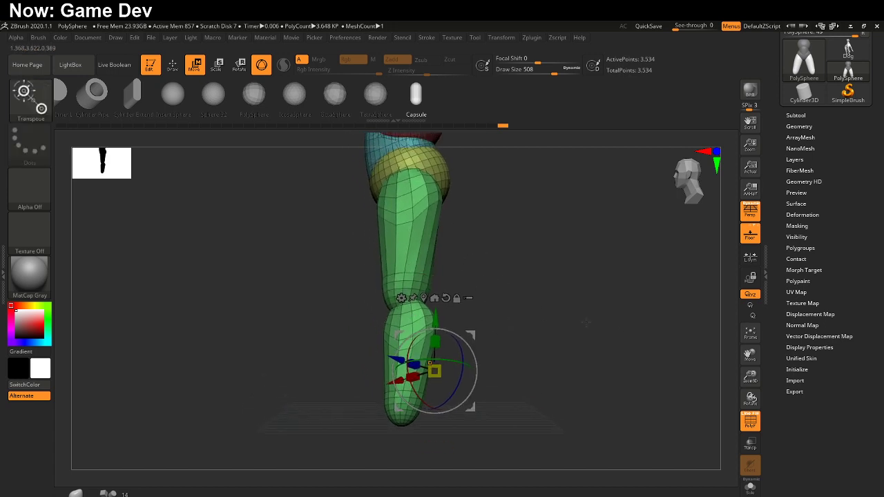
click(750, 421)
click(750, 421)
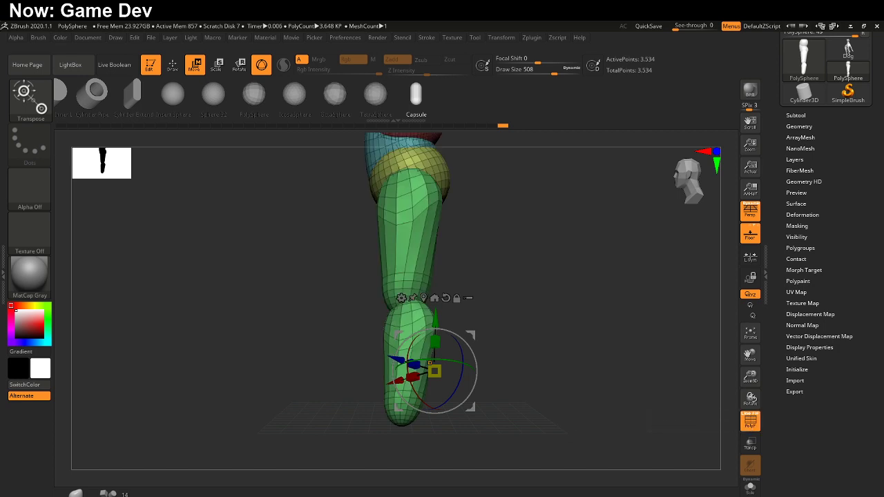
drag(338, 410, 402, 406)
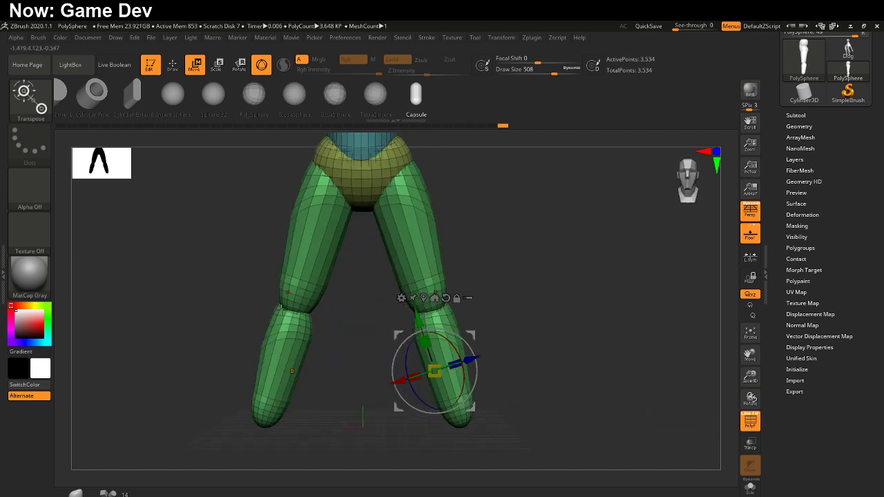
ctrl+click(420, 239)
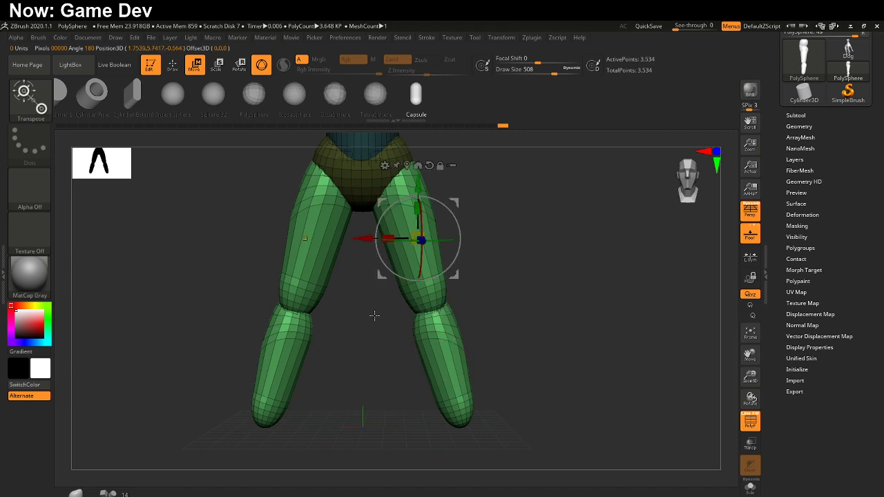
drag(448, 273, 458, 224)
key(ctrl+z)
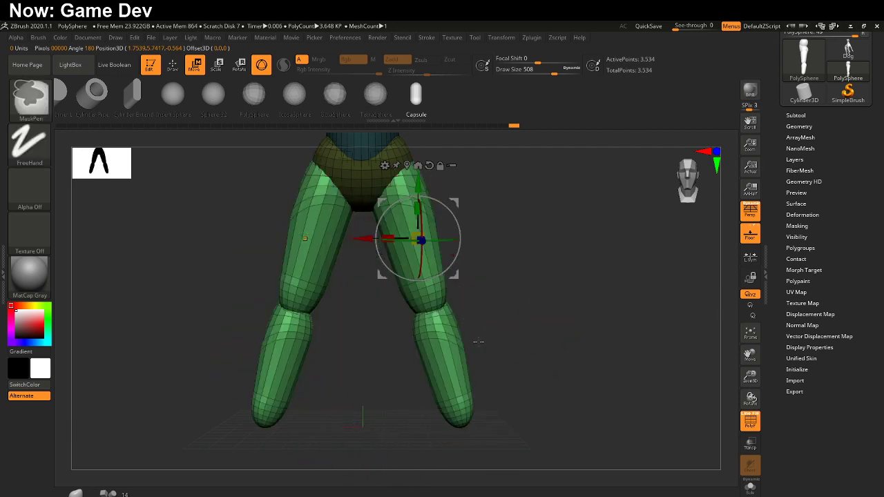
key(ctrl+z)
key(ctrl+z)
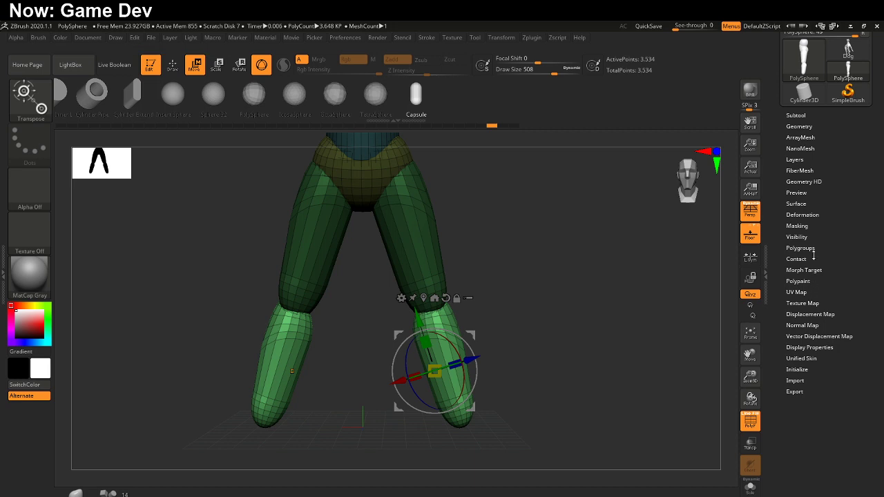
Step: Try splitting the mesh with Auto Groups and moving one thigh on its own, and undo back to the previous polygroups
click(810, 249)
click(793, 269)
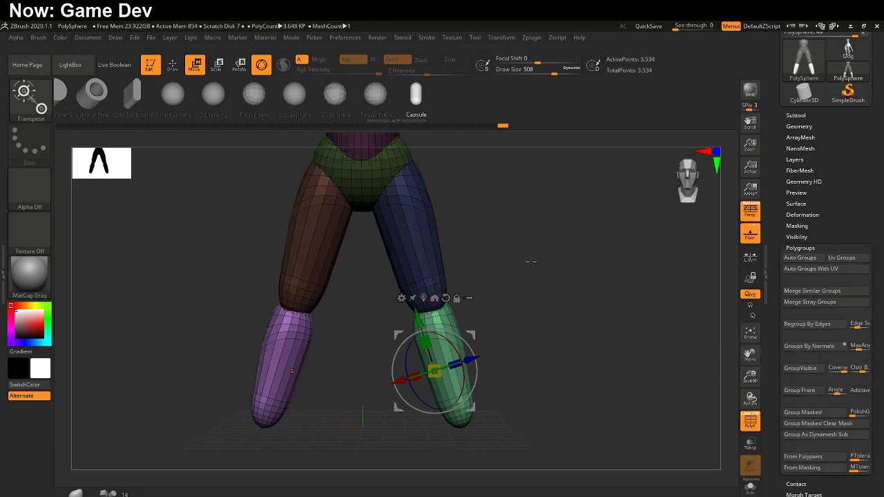
ctrl+click(423, 239)
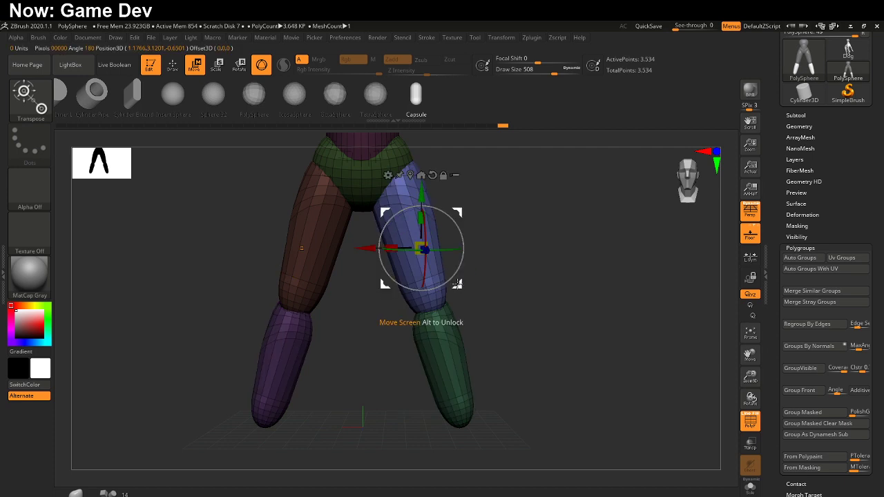
drag(458, 284, 481, 276)
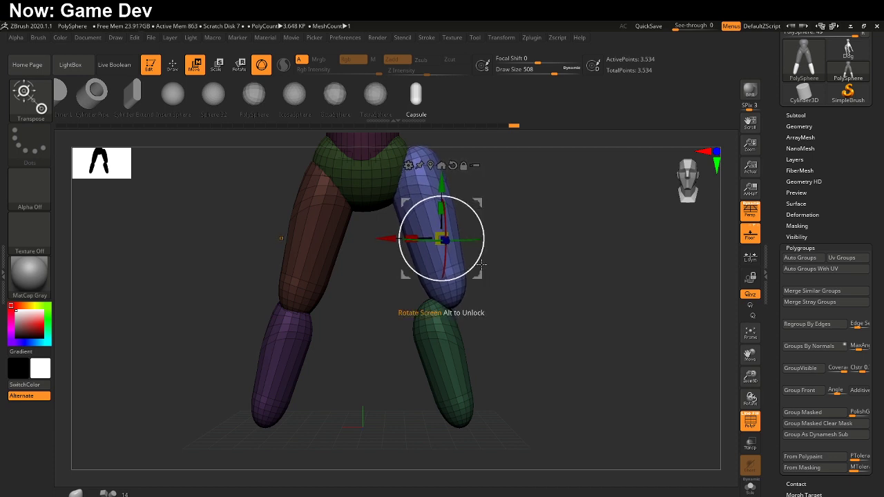
key(ctrl+z)
key(ctrl+z)
key(ctrl+z)
key(ctrl+z)
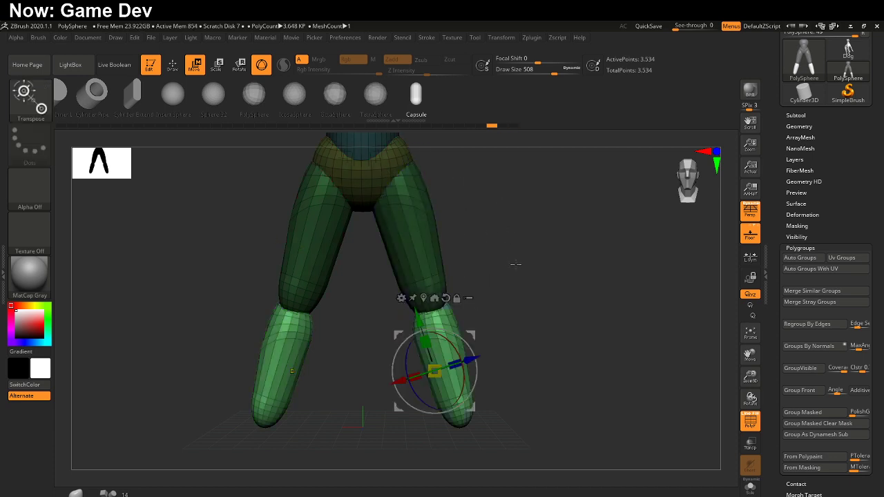
key(ctrl+z)
Step: Nudge the lower legs slightly outward, invert the mask onto them and assign them their own polygroup with Group Masked
drag(472, 402, 474, 406)
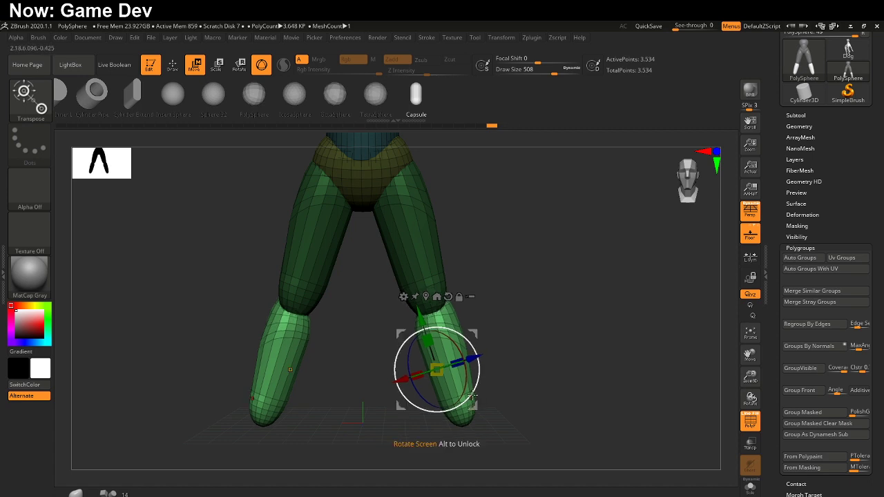
ctrl+click(529, 290)
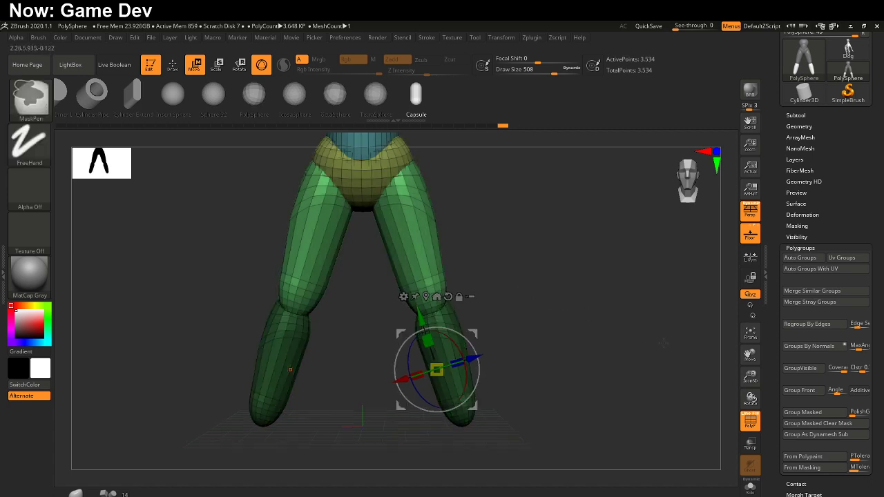
click(801, 412)
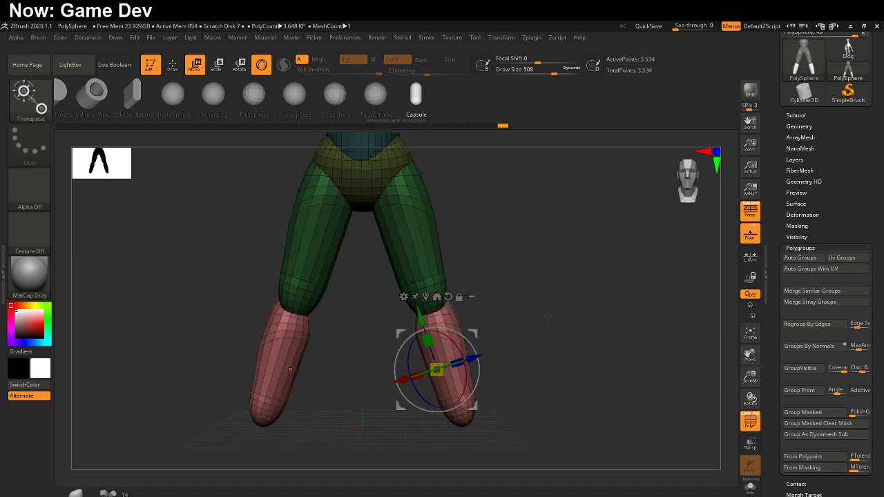
Step: Adjust the lower legs' position beneath the thighs and stretch them slightly along their length with the gizmo
drag(546, 316, 501, 330)
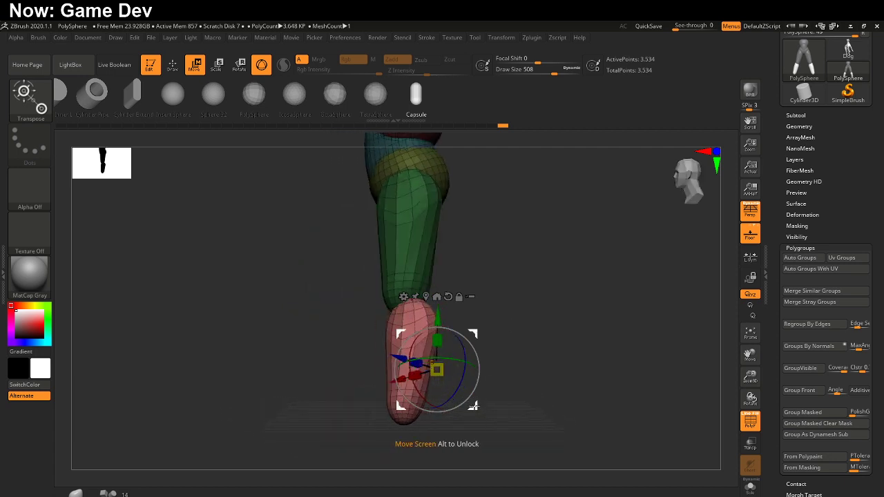
drag(472, 407, 485, 355)
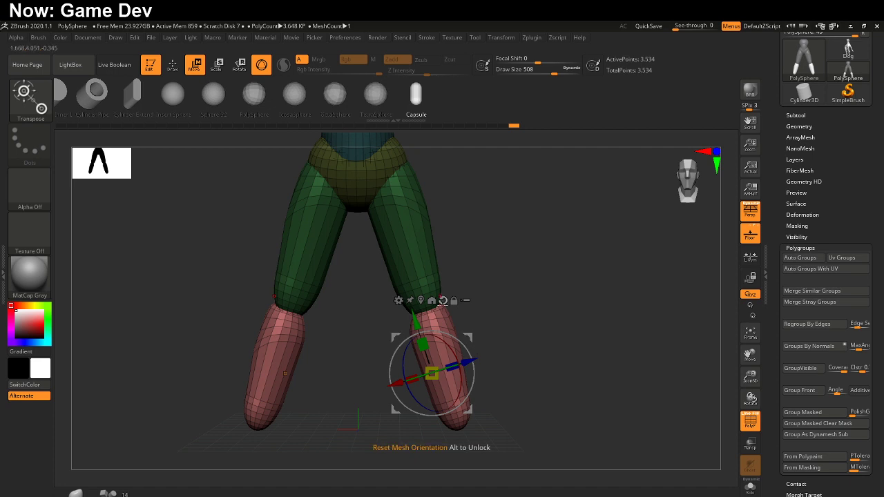
drag(424, 347, 421, 339)
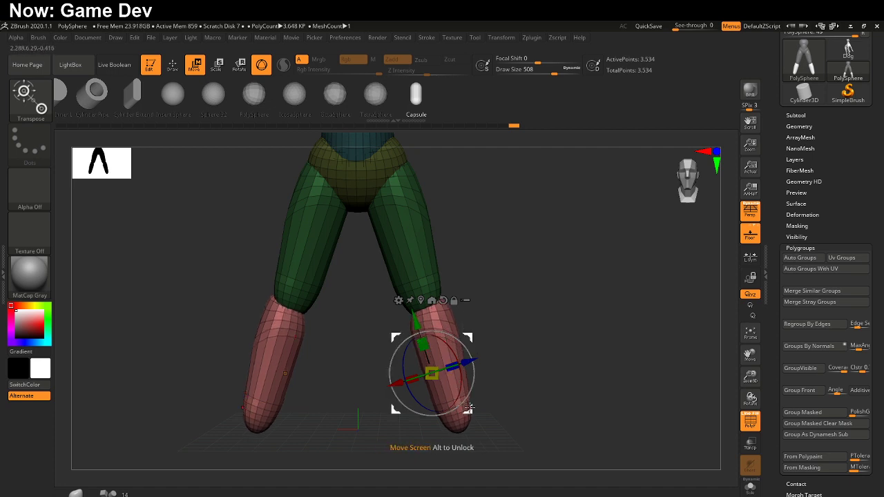
Step: Raise the lower legs toward the thighs with the gizmo and refine their front outline at the knees, calves and ankles with the Move brush
drag(465, 401, 465, 413)
key(q)
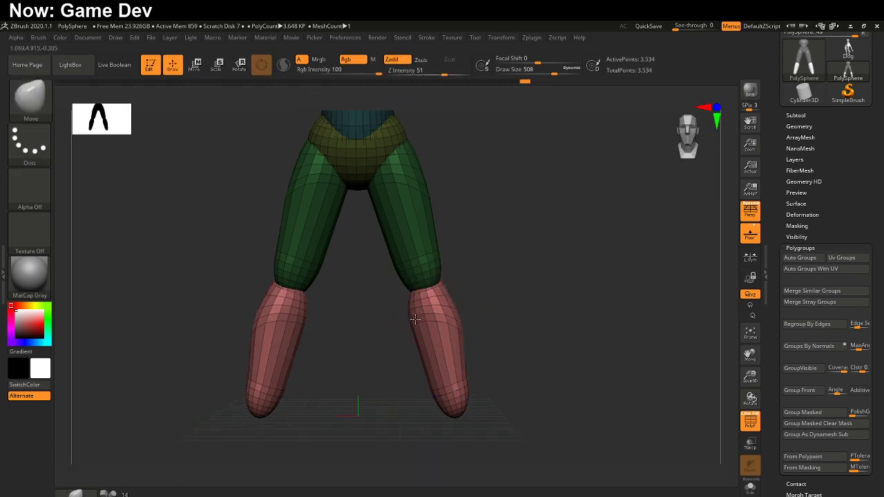
drag(415, 319, 423, 318)
mouse_move(469, 406)
mouse_down()
mouse_move(487, 404)
mouse_move(461, 402)
mouse_up()
shift+drag(490, 367, 499, 355)
drag(427, 385, 445, 391)
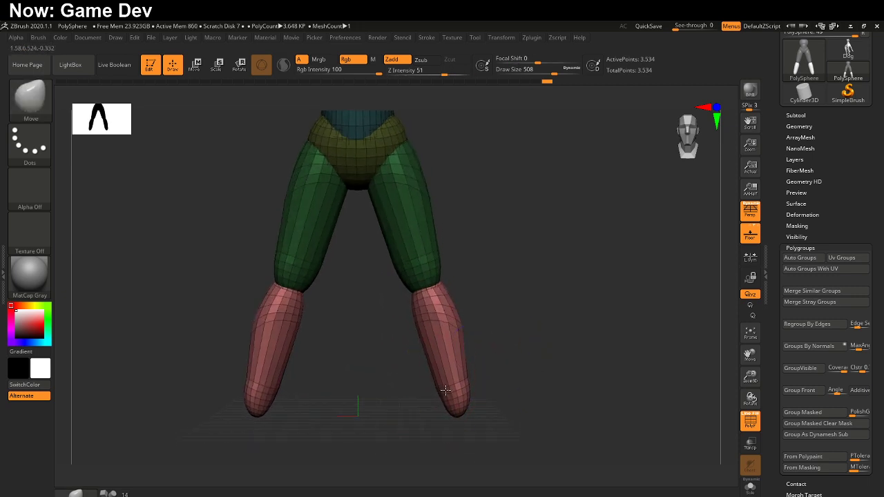
drag(471, 417, 452, 416)
drag(443, 289, 439, 292)
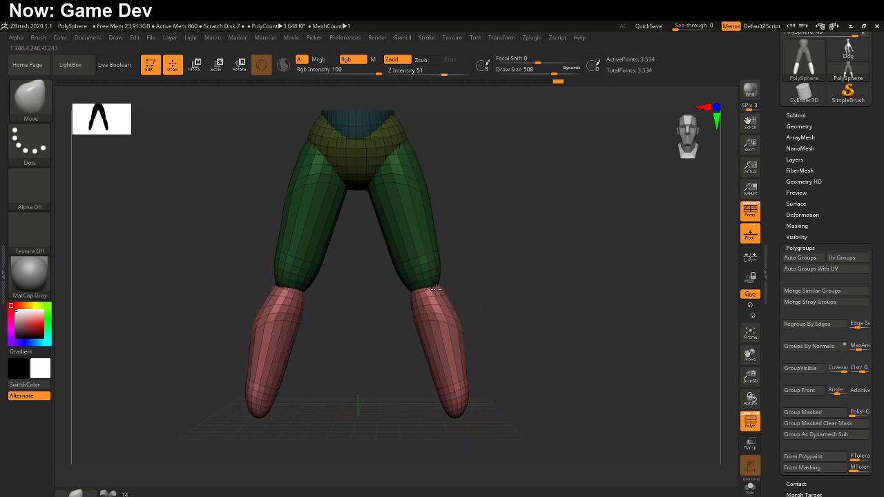
Step: Shape the lower legs in side view with the Move brush, raising the draw size to 753 to bend the calf and shin
shift+drag(498, 333, 422, 332)
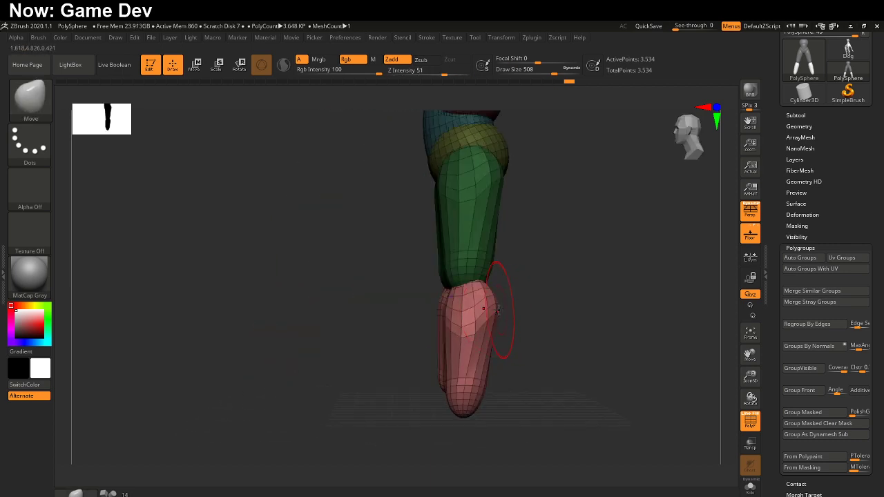
mouse_move(494, 315)
mouse_down()
mouse_move(504, 343)
mouse_move(517, 325)
mouse_move(500, 325)
mouse_up()
key(space)
mouse_move(540, 303)
alt+mouse_down()
mouse_move(505, 279)
mouse_move(492, 281)
mouse_move(528, 285)
alt+mouse_up()
key(s)
drag(437, 295, 432, 289)
drag(425, 348, 397, 353)
drag(386, 277, 397, 281)
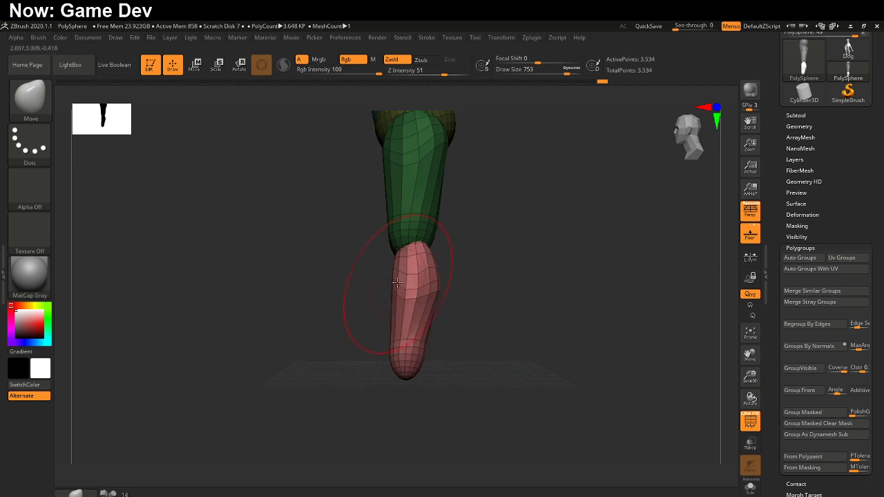
Step: Invert the mask so that it covers the lower legs
right_drag(397, 255, 453, 258)
mouse_move(417, 281)
right_down()
mouse_move(470, 264)
mouse_move(433, 266)
mouse_move(479, 300)
mouse_move(433, 277)
right_up()
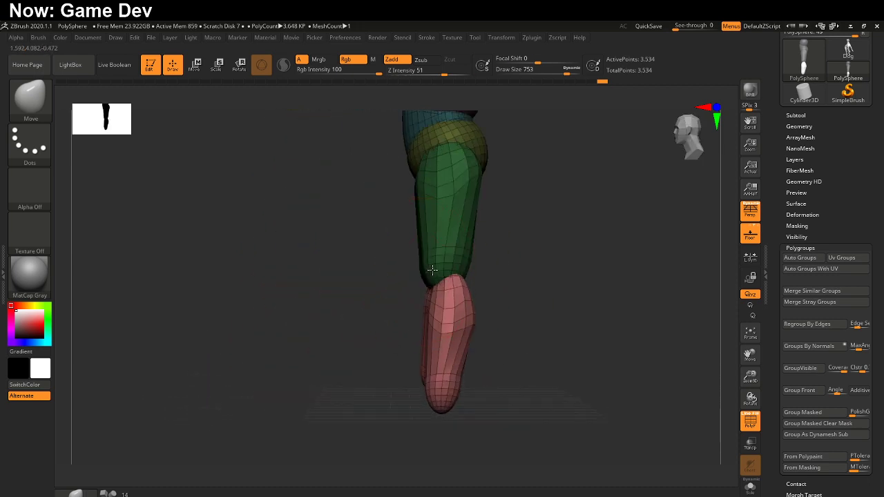
ctrl+click(415, 270)
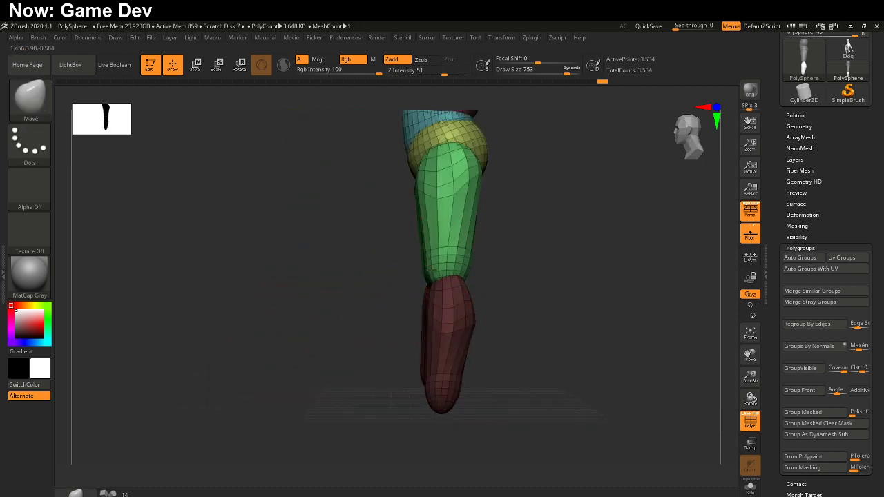
right_drag(414, 304, 294, 376)
Step: Try a capsule from IMM Primitives at the knees, undo it, and insert a mirrored pair of Sphere 32 primitives there instead
click(109, 494)
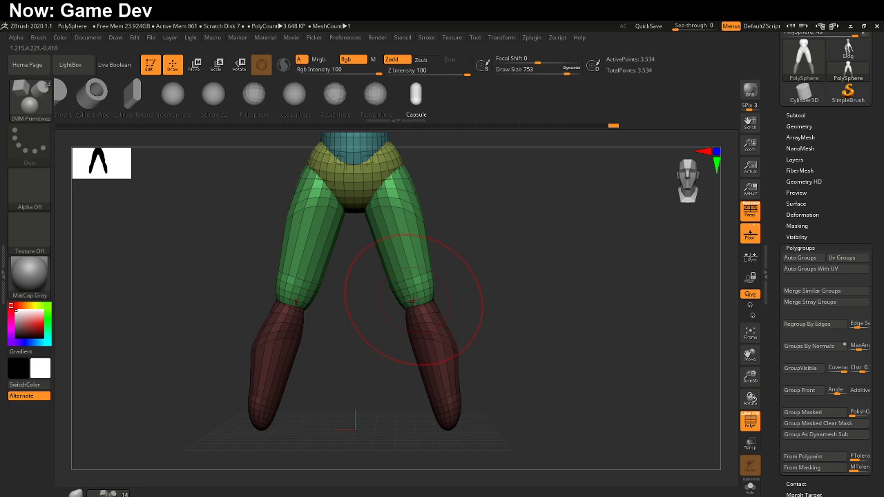
drag(419, 310, 420, 323)
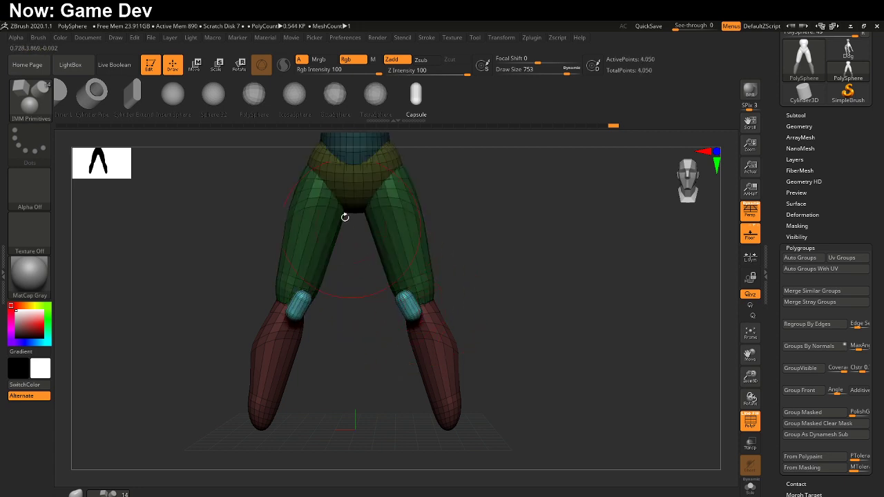
key(ctrl+z)
click(215, 97)
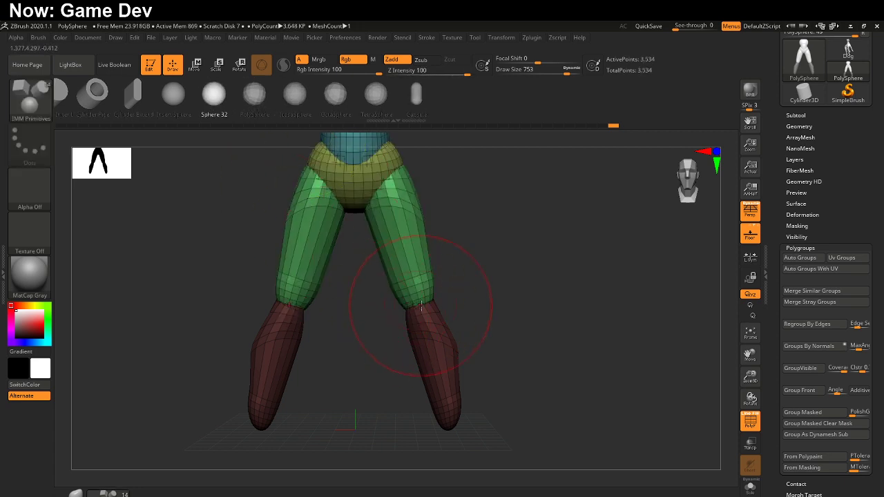
drag(420, 316, 421, 317)
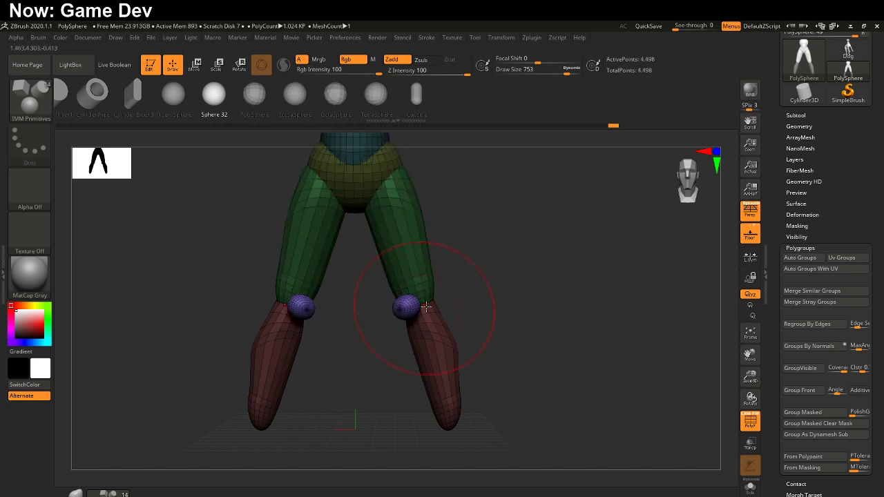
Step: Move the inserted knee spheres back into the joints between the thighs and lower legs with the gizmo
right_drag(427, 308, 473, 349)
key(w)
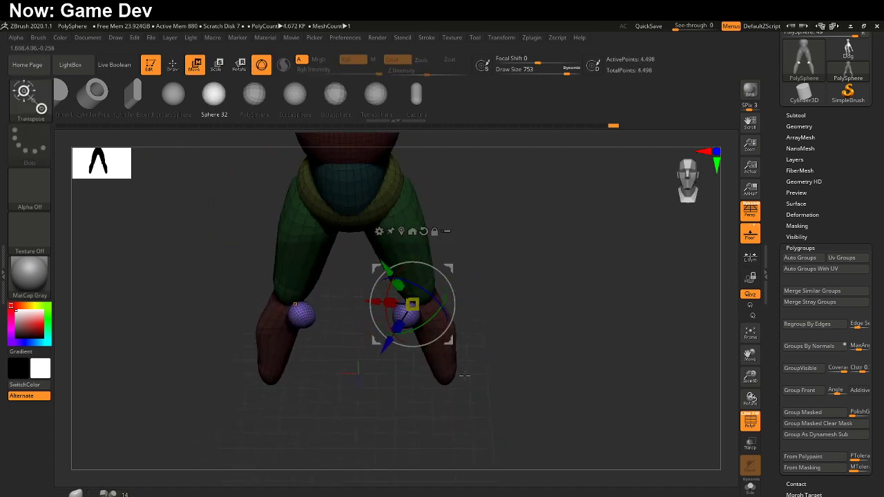
drag(387, 344, 397, 329)
right_drag(477, 311, 480, 255)
ctrl+right_drag(492, 317, 517, 367)
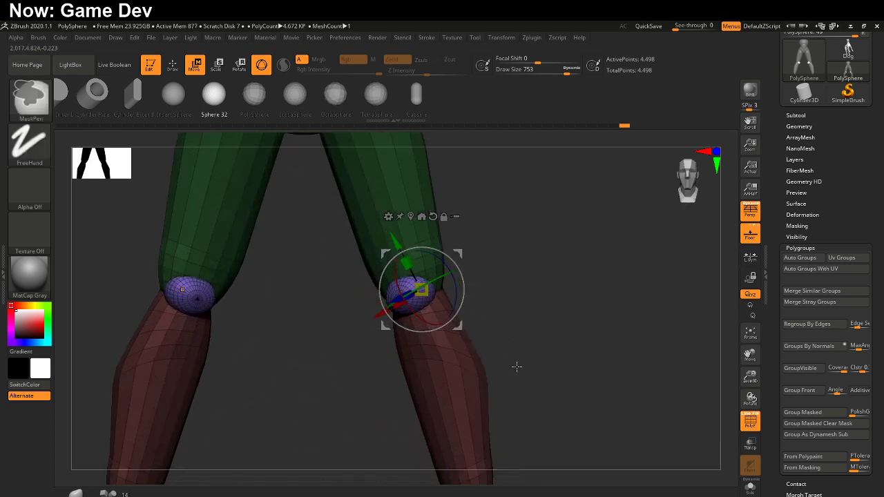
Step: Shape the knee spheres into kneecaps from the front using the Move brush with a draw size of 338
click(81, 494)
key(s)
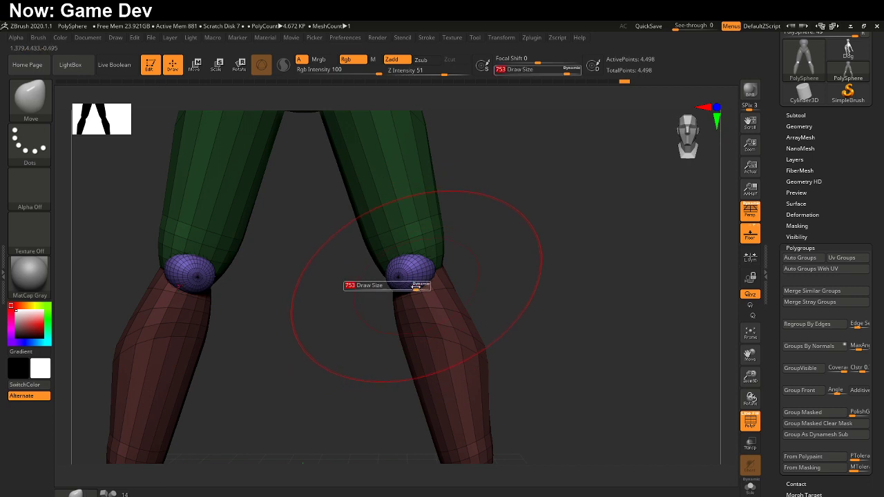
mouse_move(411, 288)
mouse_down()
mouse_move(373, 287)
mouse_move(424, 313)
mouse_up()
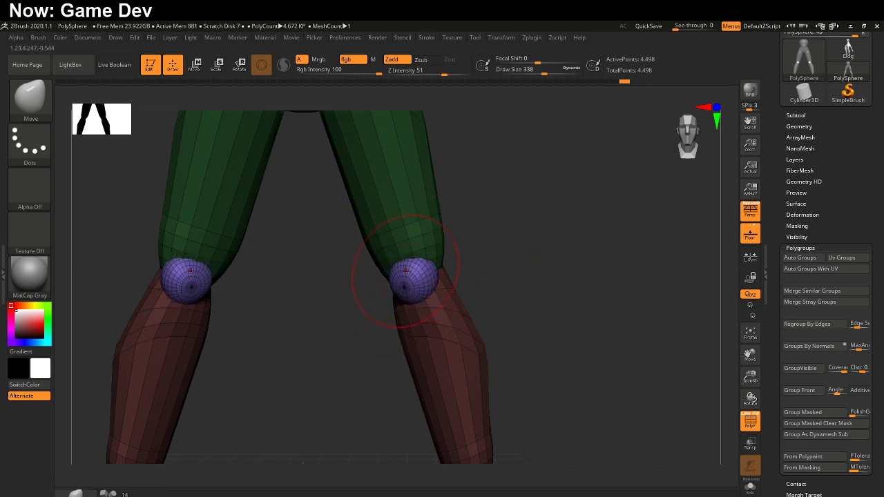
drag(384, 276, 393, 247)
right_drag(412, 304, 512, 265)
drag(582, 275, 577, 277)
right_drag(663, 272, 634, 269)
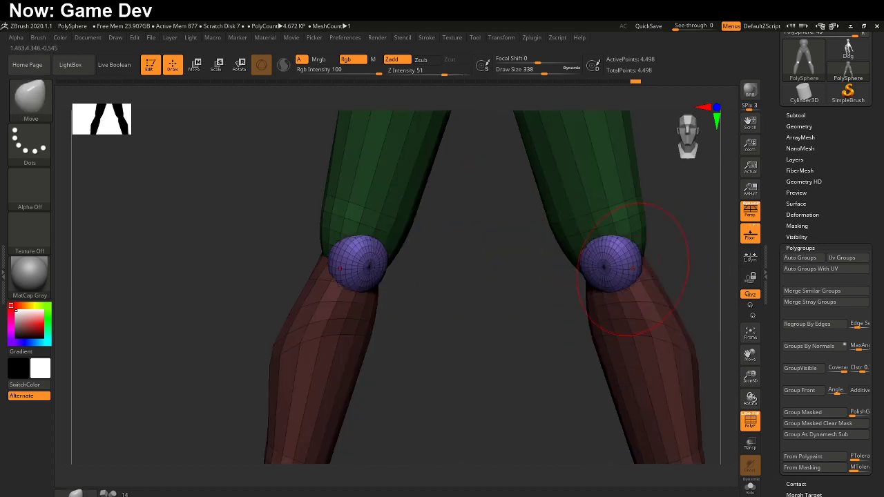
drag(624, 307, 625, 312)
drag(596, 249, 590, 236)
drag(642, 263, 647, 262)
Step: Adjust the outer and inner edges of the kneecaps with the Move brush so they wrap around the knee joints
right_drag(649, 266, 614, 268)
drag(644, 247, 659, 250)
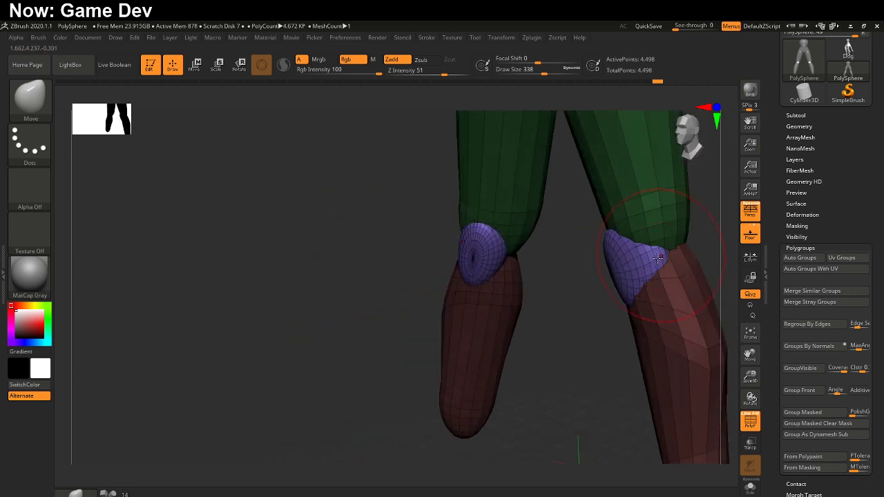
mouse_move(612, 268)
right_down()
mouse_move(647, 272)
mouse_move(628, 272)
right_up()
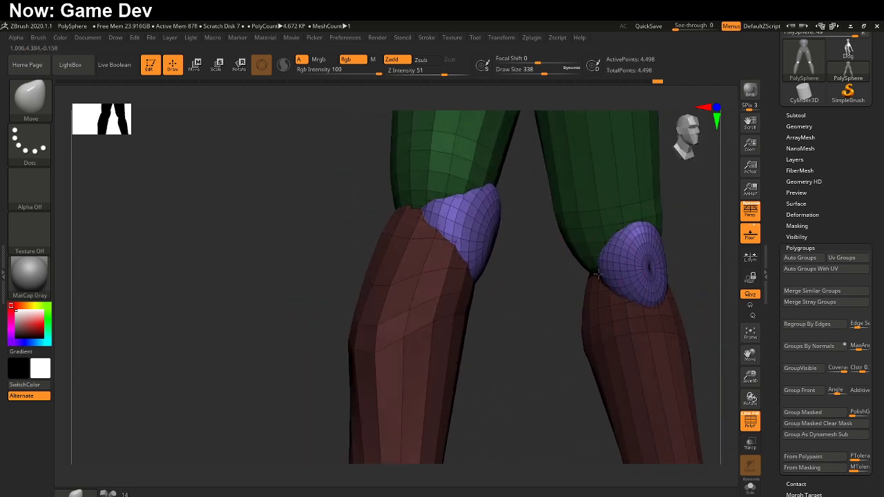
drag(599, 277, 600, 278)
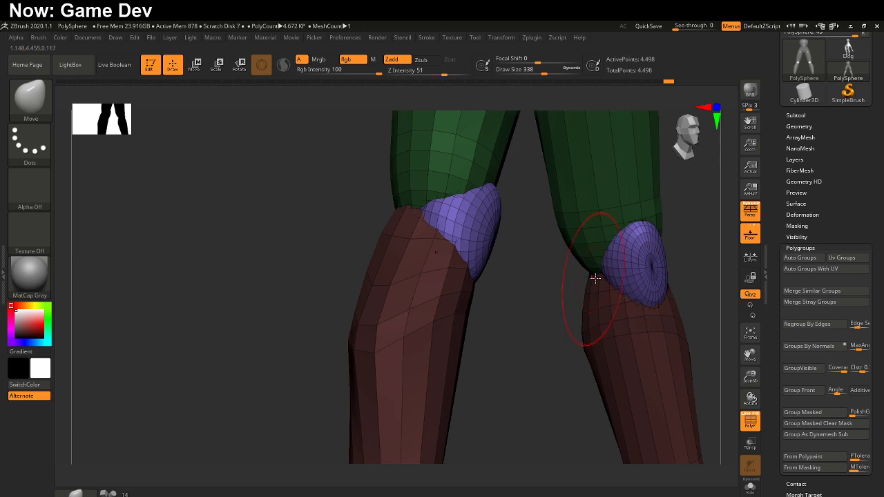
right_drag(612, 278, 659, 263)
right_drag(598, 277, 539, 290)
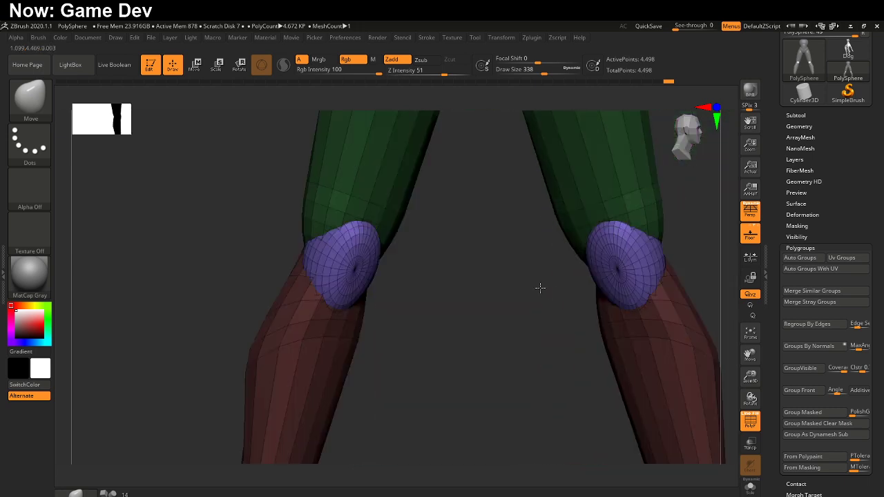
mouse_move(584, 319)
ctrl+right_down()
mouse_move(553, 299)
mouse_move(577, 274)
ctrl+right_up()
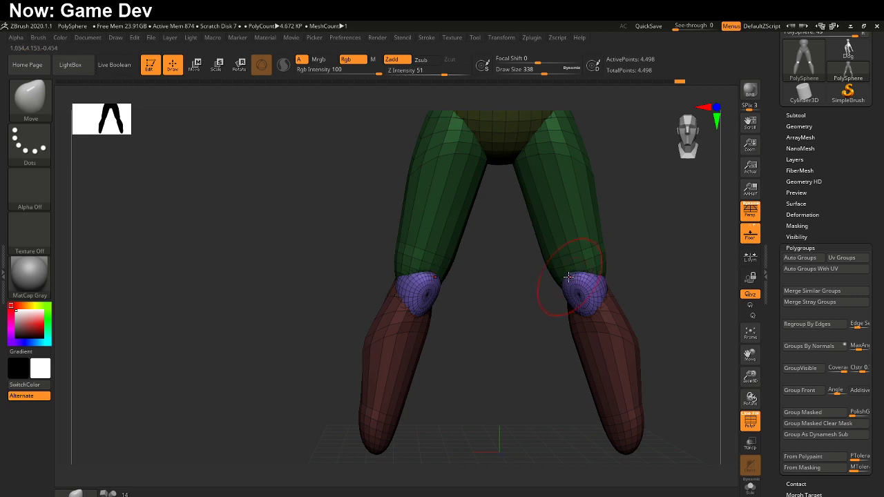
key(ctrl)
alt+right_drag(561, 305, 509, 344)
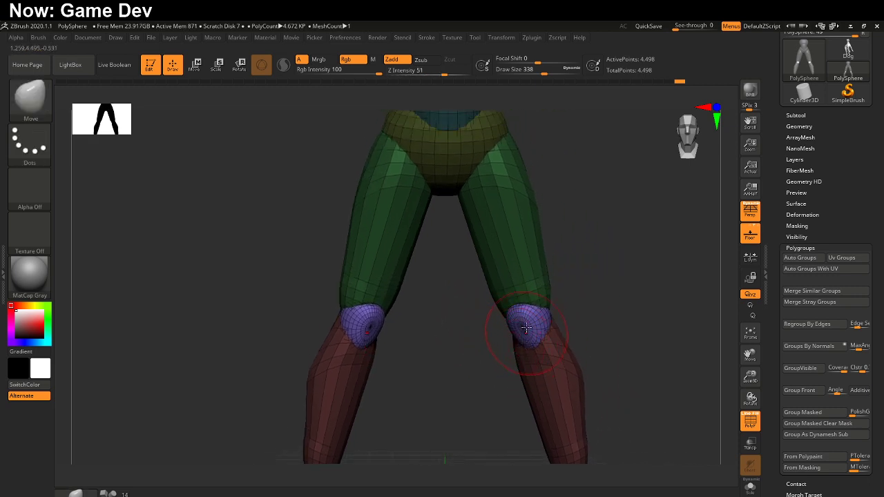
Step: Mask everything except the thighs and adjust the lower thighs above the kneecaps with the Move brush
key(w)
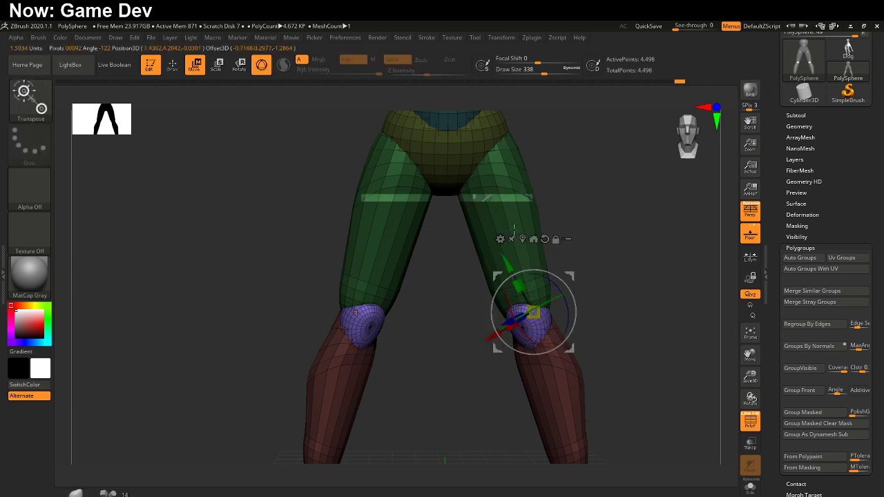
ctrl+click(496, 301)
key(q)
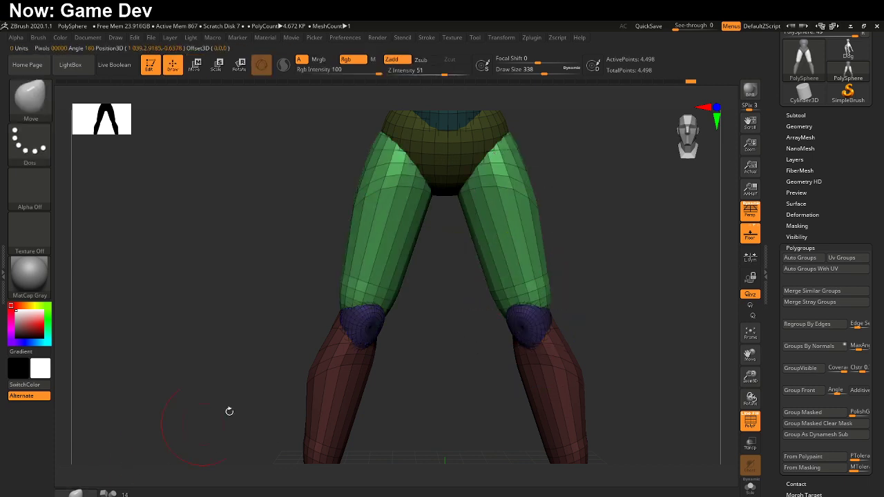
mouse_move(229, 412)
mouse_down()
mouse_move(463, 336)
mouse_move(485, 311)
mouse_up()
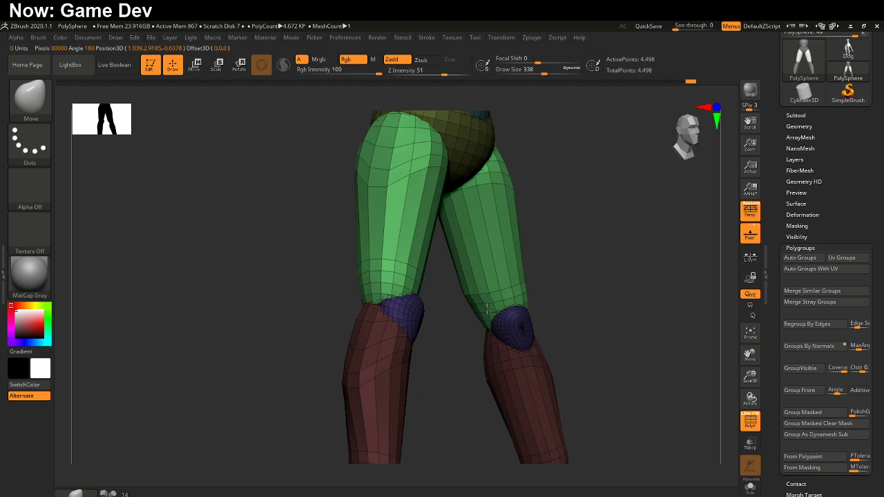
mouse_move(467, 330)
right_down()
mouse_move(489, 320)
mouse_move(475, 315)
right_up()
mouse_move(475, 315)
mouse_down()
mouse_move(442, 270)
mouse_move(442, 262)
mouse_move(464, 285)
mouse_move(464, 261)
mouse_up()
Step: Insert Sphere 32 primitives below the lower legs as elongated feet, and add smaller spheres behind them as heels
shift+right_drag(528, 256, 493, 295)
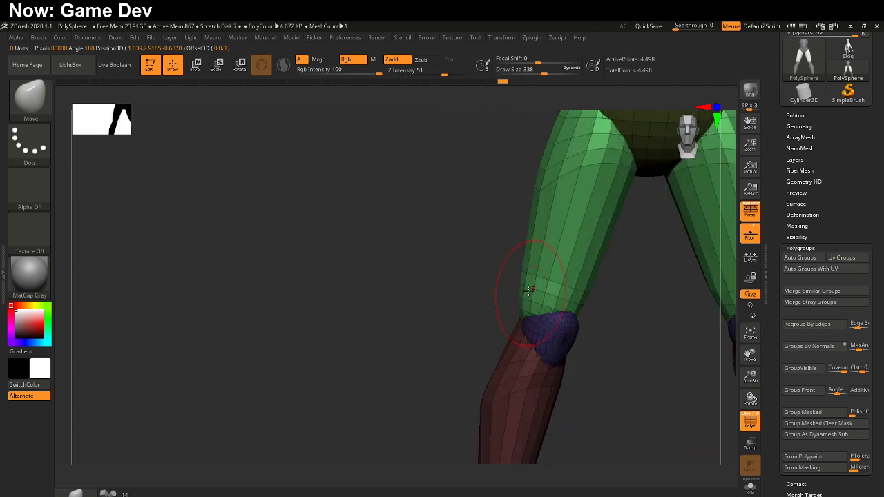
ctrl+right_drag(554, 304, 369, 241)
mouse_move(473, 314)
alt+right_down()
mouse_move(438, 302)
mouse_move(468, 375)
mouse_move(343, 295)
alt+right_up()
click(110, 494)
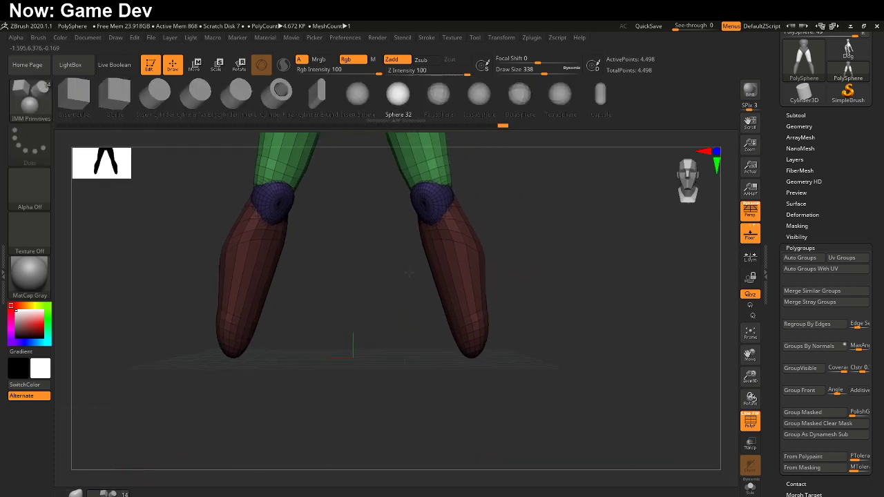
mouse_move(472, 352)
mouse_down()
mouse_move(488, 383)
mouse_move(487, 374)
mouse_up()
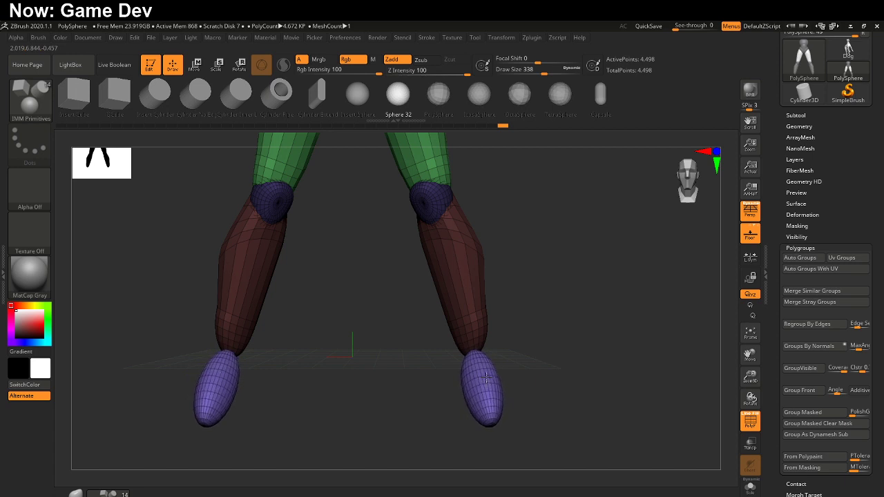
mouse_move(493, 356)
right_down()
mouse_move(444, 358)
mouse_move(456, 357)
right_up()
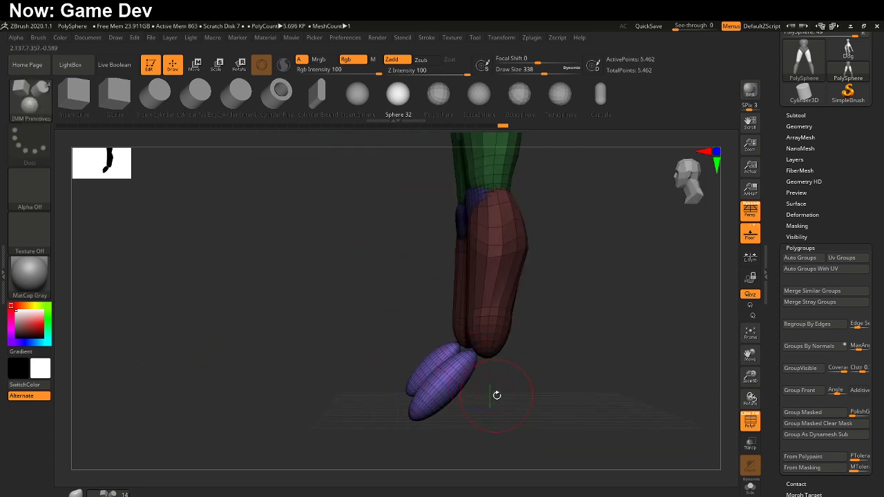
drag(527, 384, 468, 421)
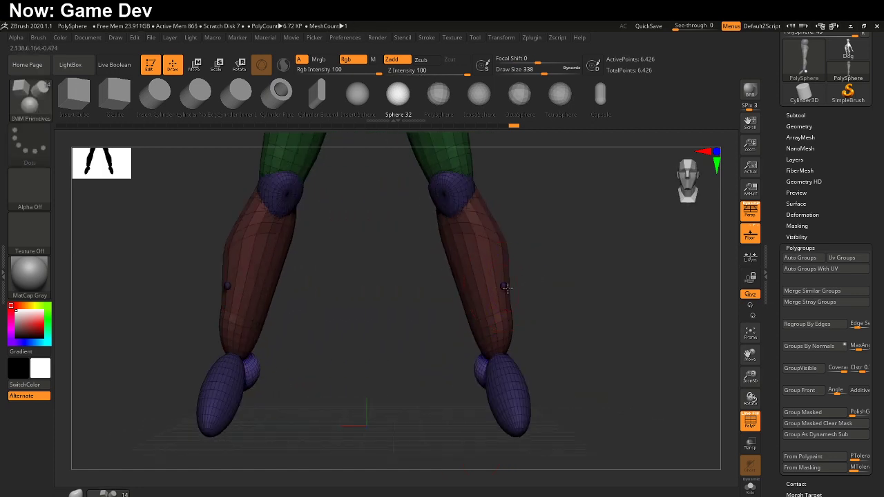
Step: Insert several mirrored Sphere 32 primitives around the lower legs as extra calf volumes
drag(523, 281, 452, 331)
drag(488, 239, 496, 228)
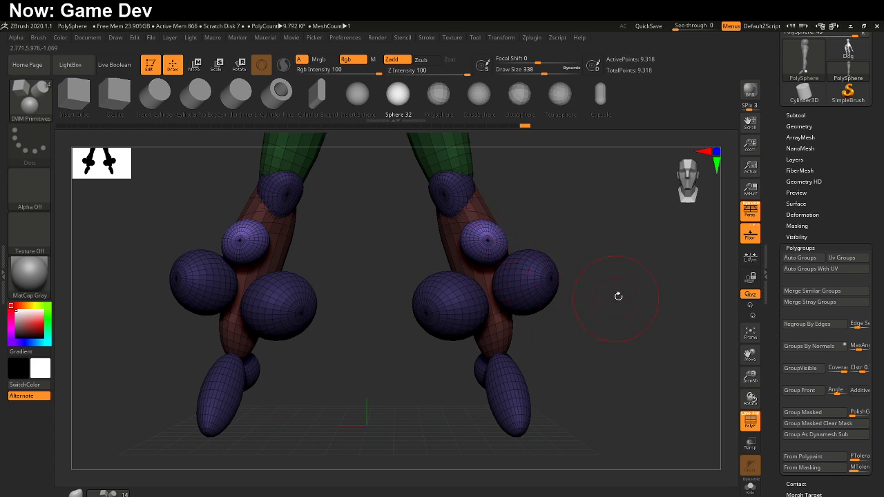
alt+drag(573, 216, 601, 433)
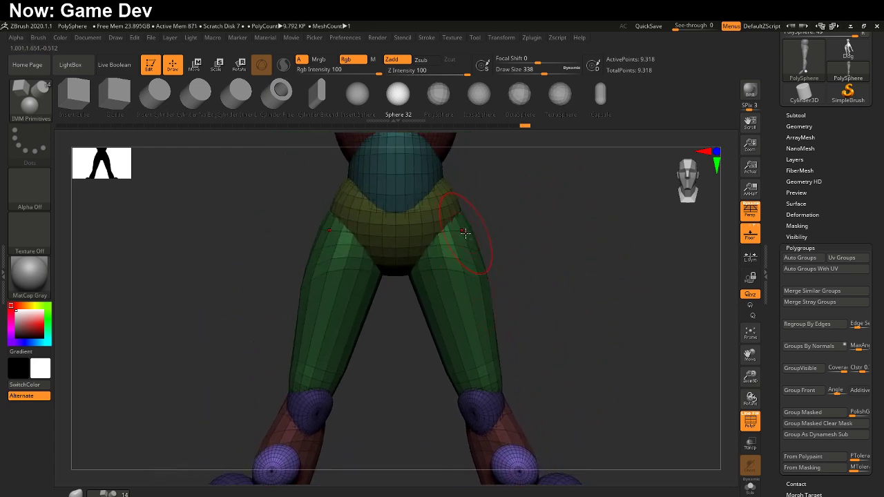
Step: Try adding mirrored Sphere 32 primitives along the outer and inner thighs, and undo the last four insertions
drag(482, 305, 570, 352)
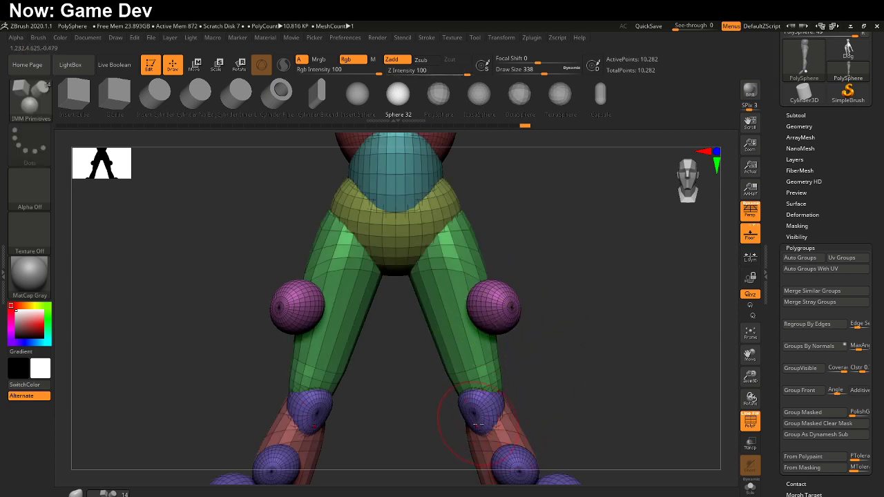
drag(475, 251, 483, 287)
drag(486, 353, 509, 363)
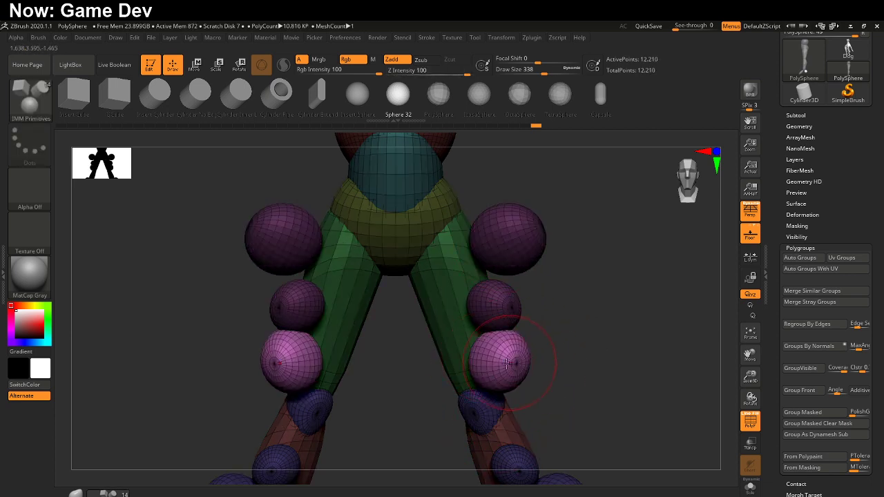
mouse_move(445, 313)
mouse_down()
mouse_move(447, 341)
mouse_move(434, 364)
mouse_move(441, 380)
mouse_move(424, 332)
mouse_move(448, 378)
mouse_up()
key(ctrl+z)
key(ctrl+z)
key(ctrl+z)
key(ctrl+z)
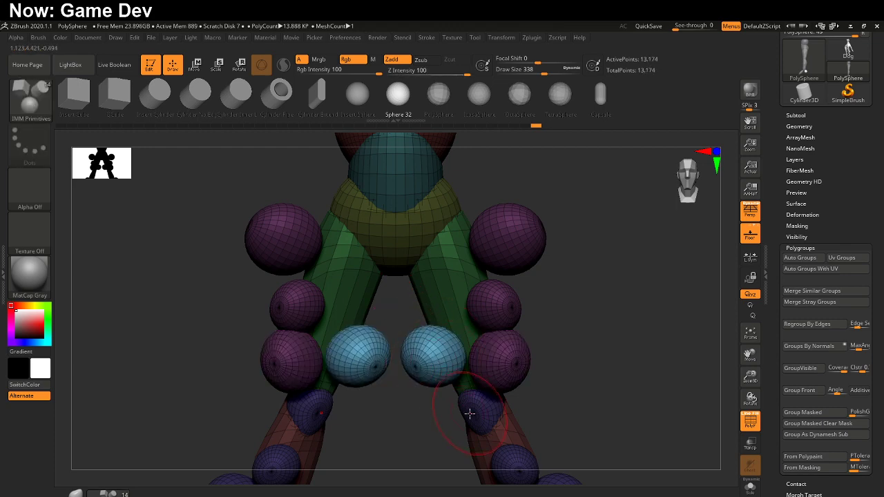
Step: Undo the insertions of the extra spheres around the thighs and calves and behind the feet, leaving only the elongated foot spheres
mouse_move(469, 413)
right_down()
mouse_move(487, 445)
mouse_move(450, 383)
mouse_move(474, 402)
right_up()
key(ctrl+z)
key(ctrl+z)
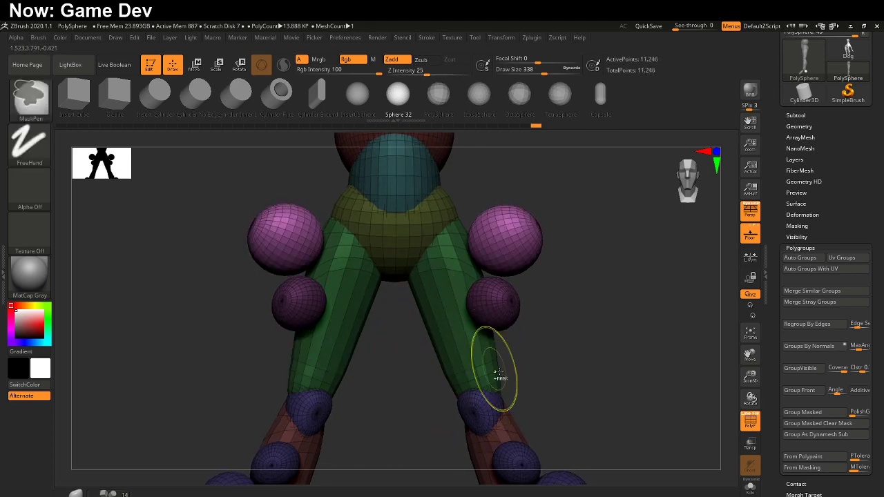
key(ctrl+z)
key(ctrl+z)
right_drag(543, 397, 517, 254)
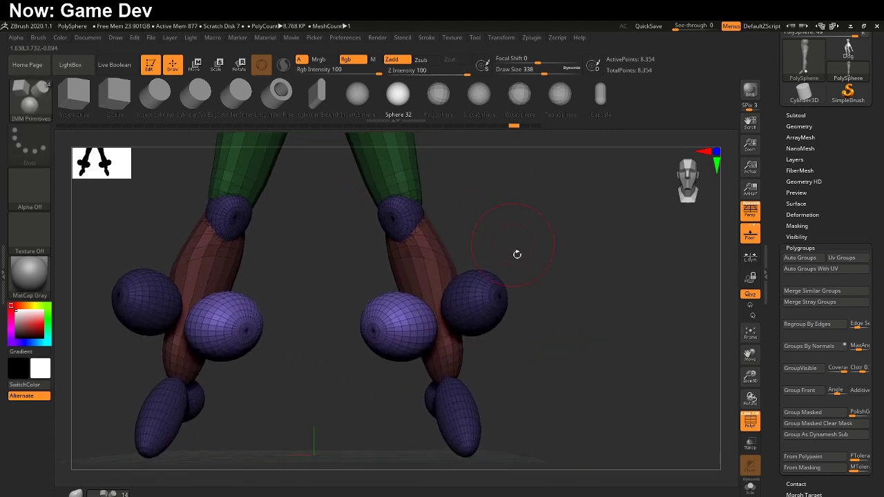
click(753, 423)
click(753, 423)
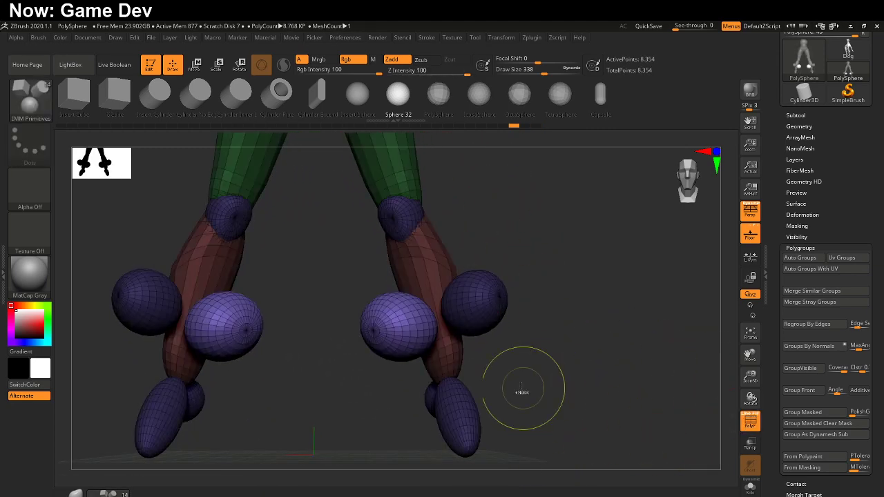
key(ctrl+z)
key(ctrl+z)
right_drag(543, 403, 490, 414)
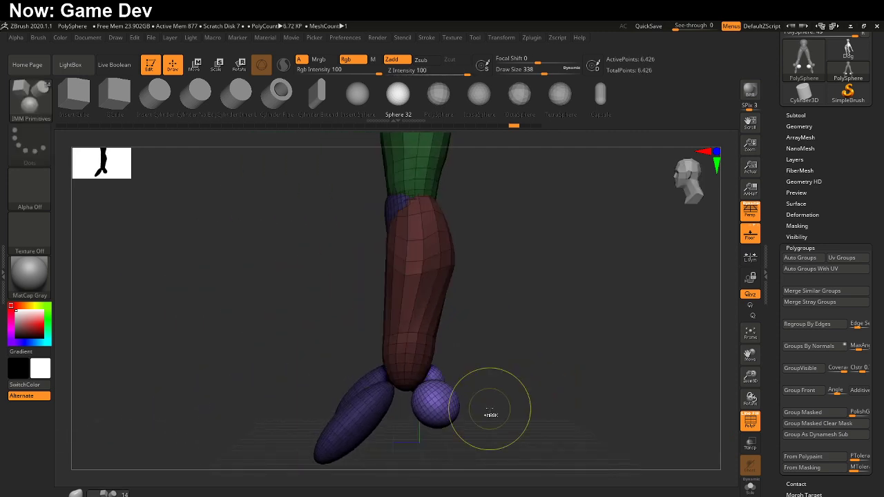
key(ctrl+z)
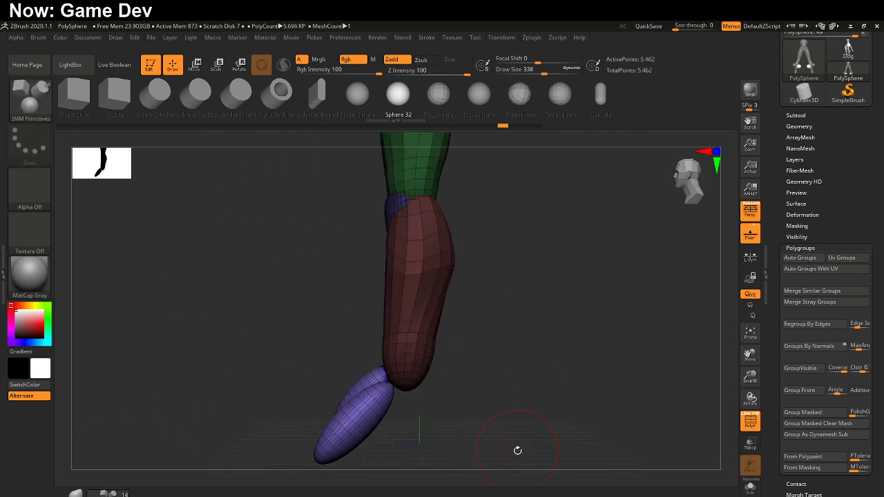
Step: Rotate the elongated foot spheres with the gizmo so the feet lie flatter beneath the lower legs
key(e)
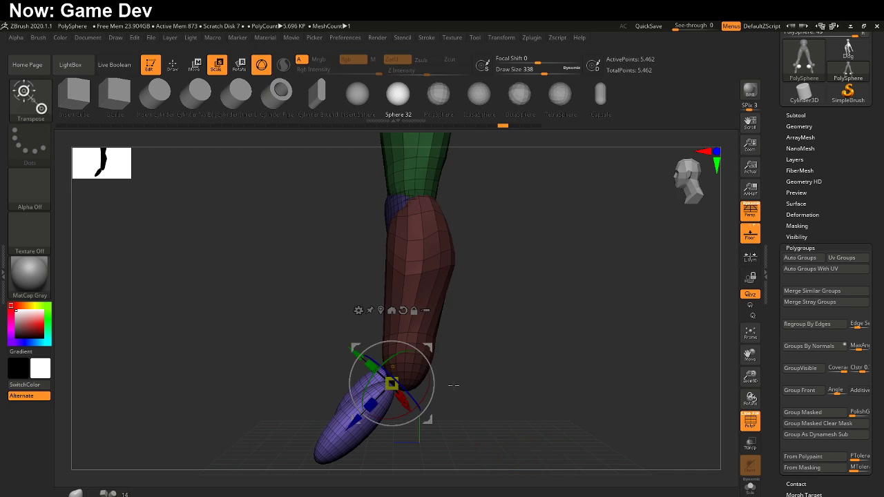
alt+right_drag(474, 388, 503, 265)
drag(462, 275, 455, 291)
drag(384, 300, 416, 294)
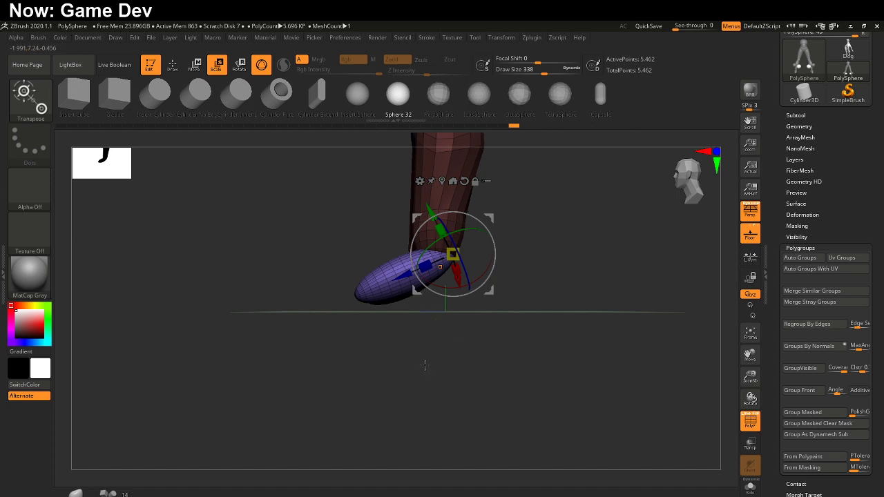
Step: Shape the heels, toes, soles and insteps of both feet with the Move brush, fitting them against the ankles and floor
key(q)
drag(444, 245, 458, 279)
drag(428, 253, 439, 239)
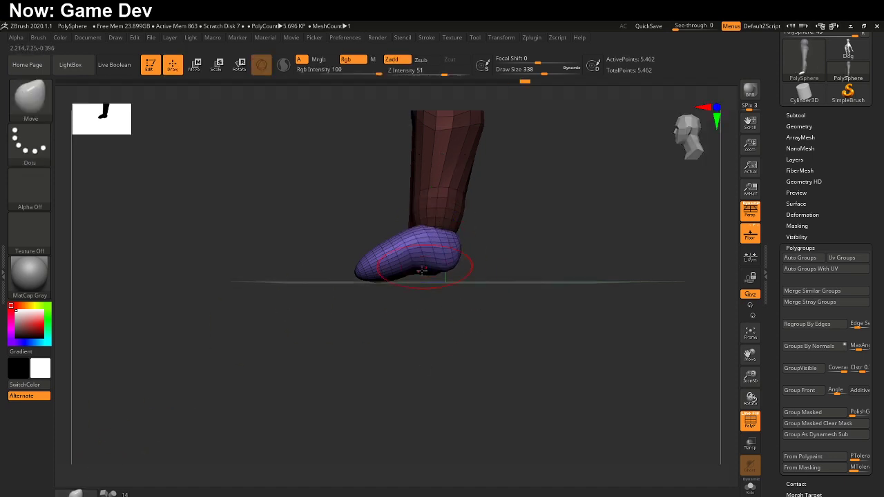
mouse_move(417, 270)
mouse_down()
mouse_move(452, 272)
mouse_move(426, 299)
mouse_move(384, 265)
mouse_move(353, 272)
mouse_move(339, 256)
mouse_move(379, 270)
mouse_move(337, 268)
mouse_up()
mouse_move(403, 244)
mouse_down()
mouse_move(404, 296)
mouse_move(385, 285)
mouse_up()
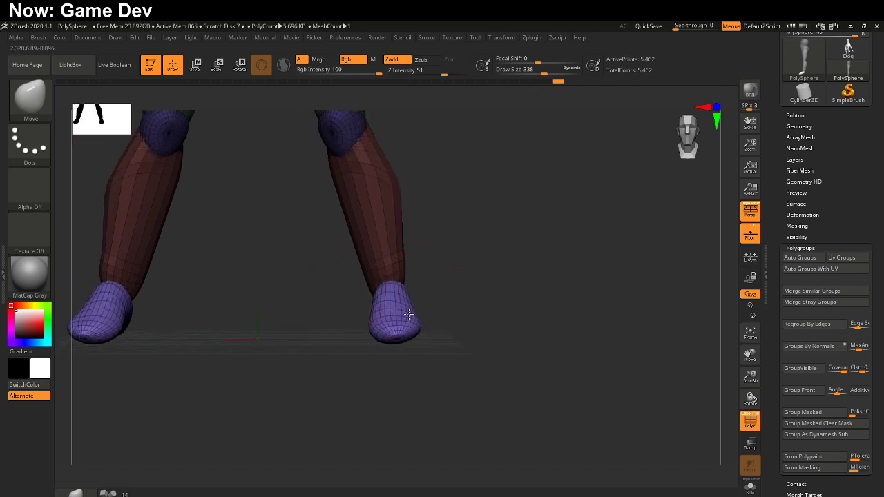
right_drag(389, 276, 420, 304)
drag(378, 288, 376, 294)
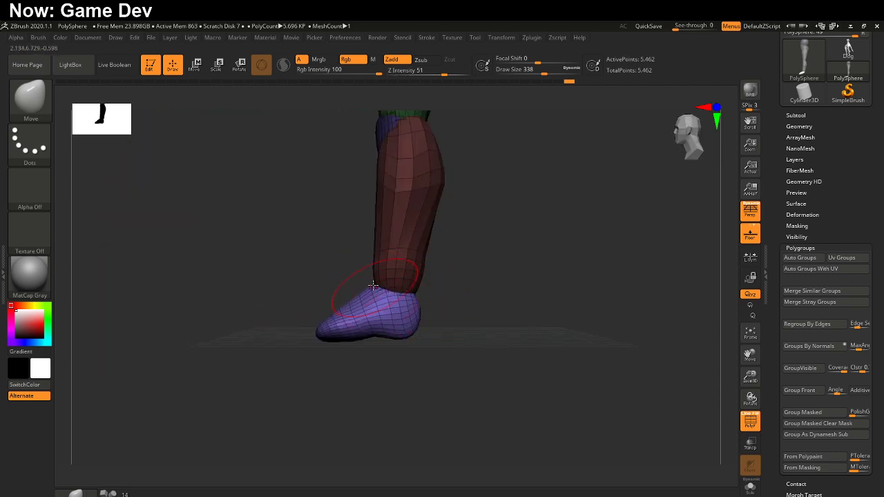
drag(374, 333, 377, 328)
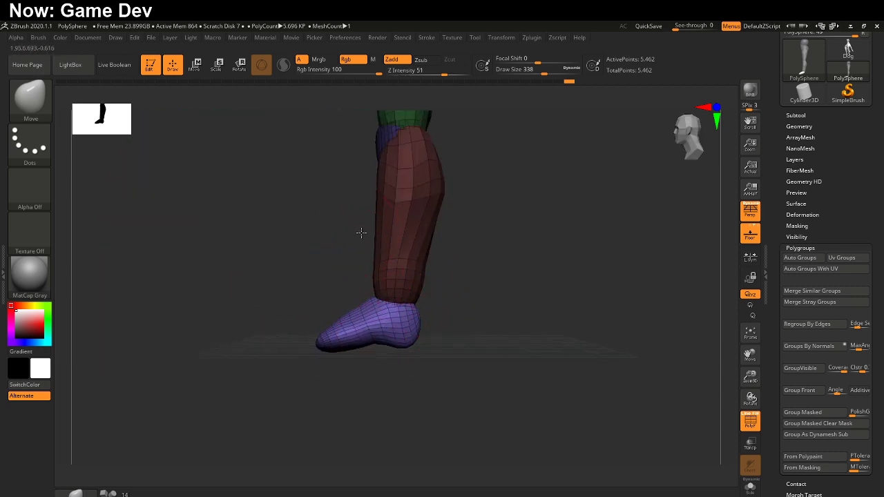
Step: Mask everything except the lower legs and place the gizmo near the ankle
alt+right_drag(361, 231, 367, 346)
key(ctrl)
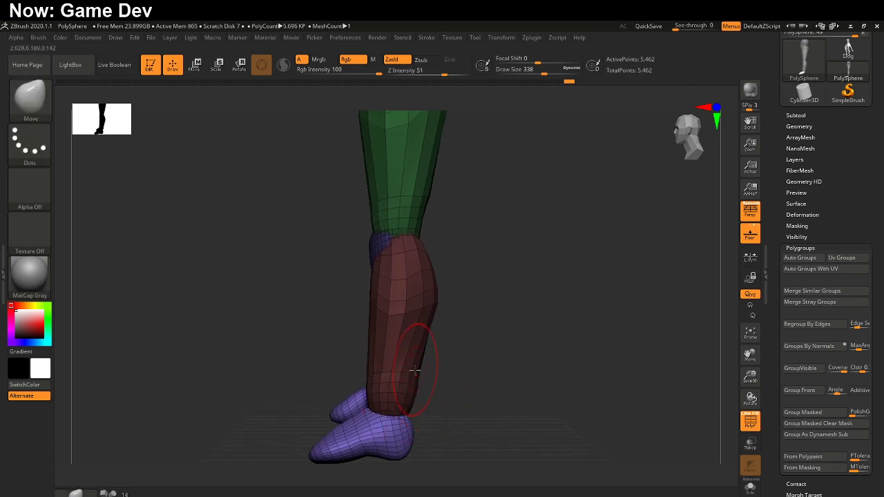
key(w)
click(416, 310)
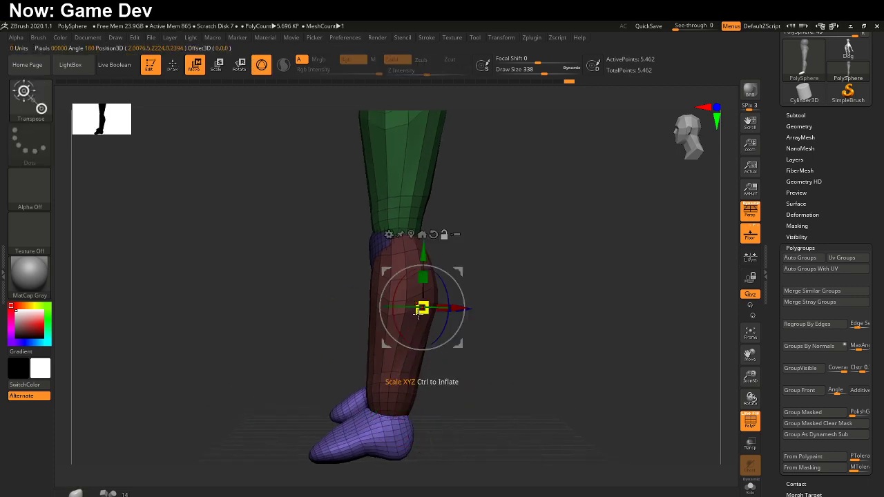
click(409, 379)
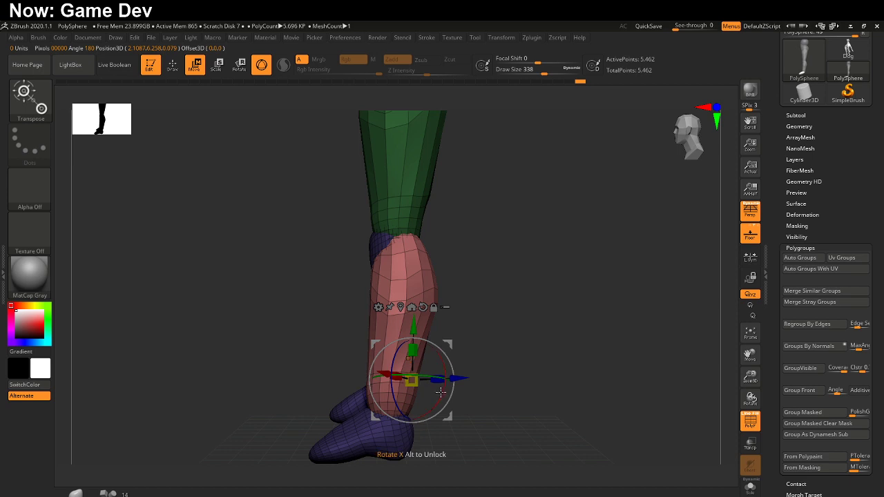
Step: Set the Move brush draw size to 753 and reshape the lower shins and ankles where they meet the feet
key(q)
key(s)
drag(411, 393, 434, 395)
drag(379, 397, 387, 398)
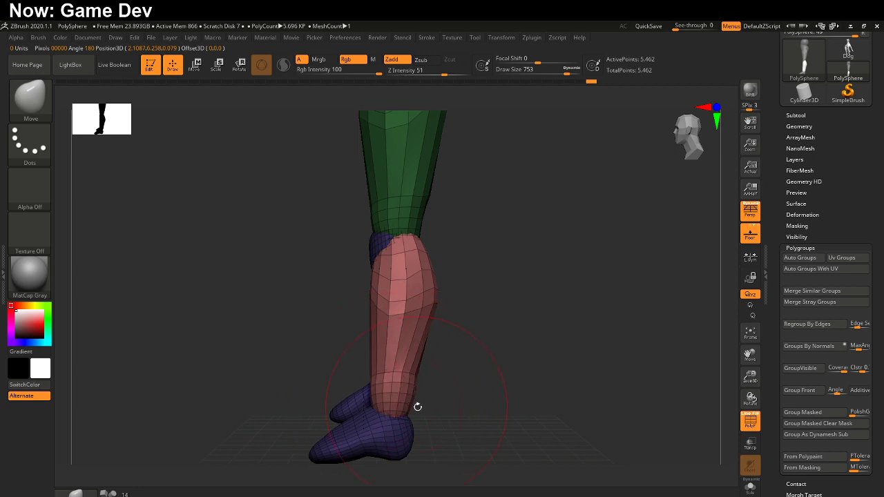
mouse_move(418, 401)
mouse_down()
mouse_move(399, 391)
mouse_move(425, 432)
mouse_up()
key(shift)
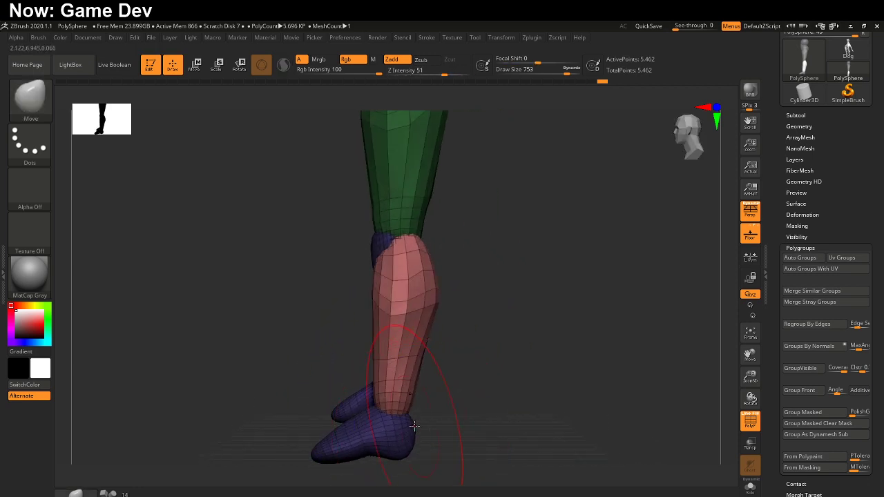
Step: Clear the mask and merge the whole figure with DynaMesh at resolution 128
mouse_move(355, 447)
mouse_down()
mouse_move(392, 422)
mouse_move(463, 445)
mouse_move(444, 405)
mouse_move(371, 351)
mouse_move(357, 357)
mouse_up()
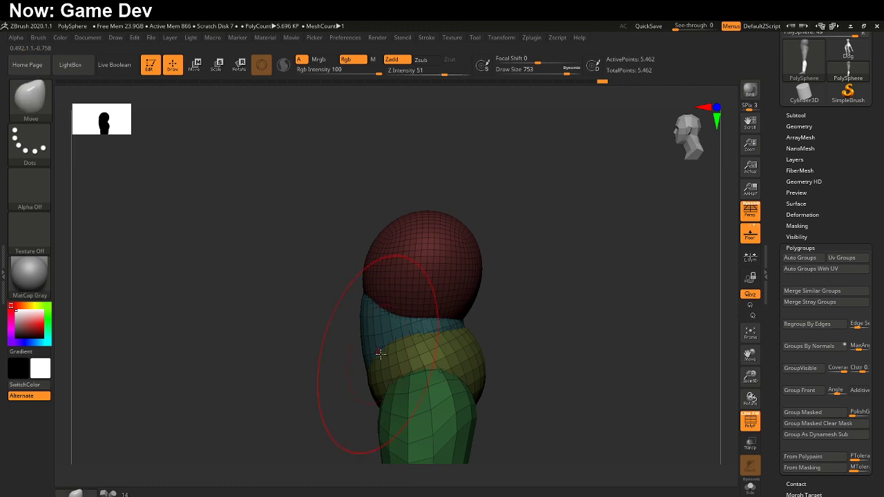
alt+right_drag(411, 415, 346, 280)
alt+right_drag(405, 326, 407, 230)
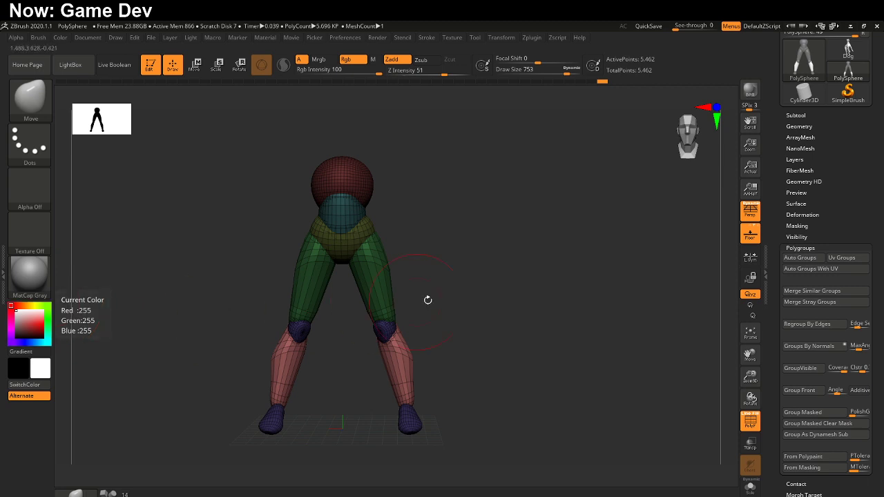
click(799, 126)
click(798, 296)
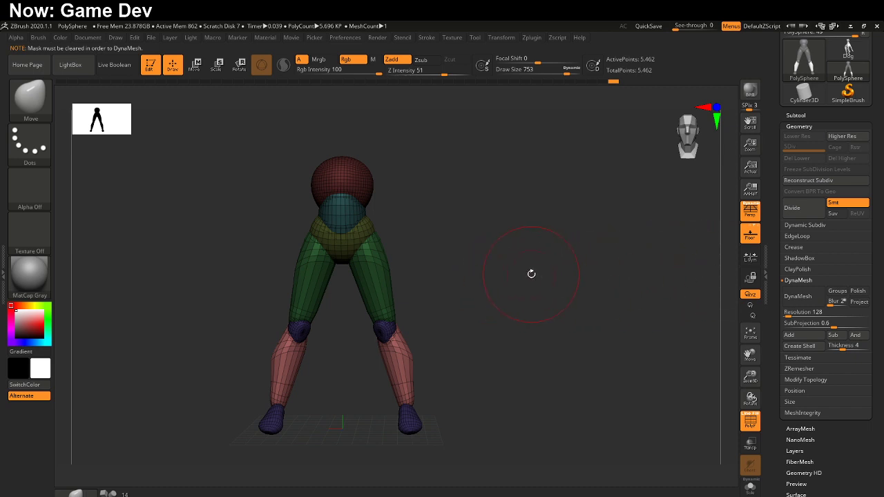
click(195, 66)
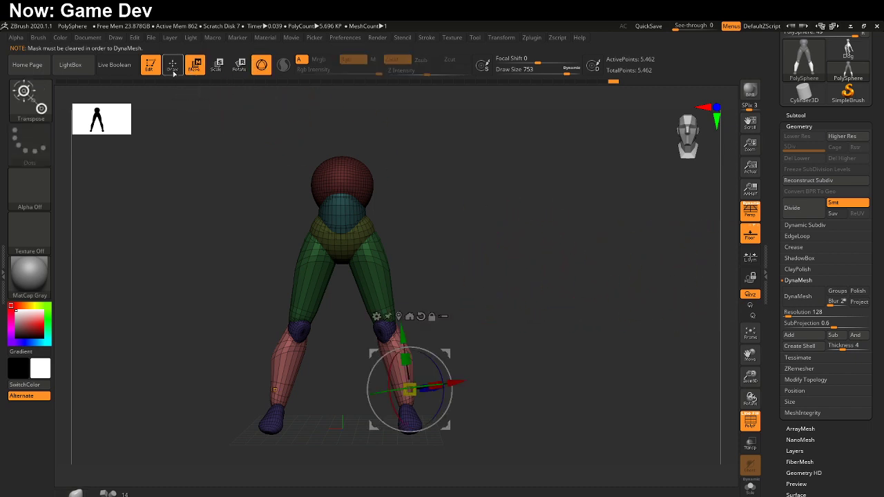
click(173, 69)
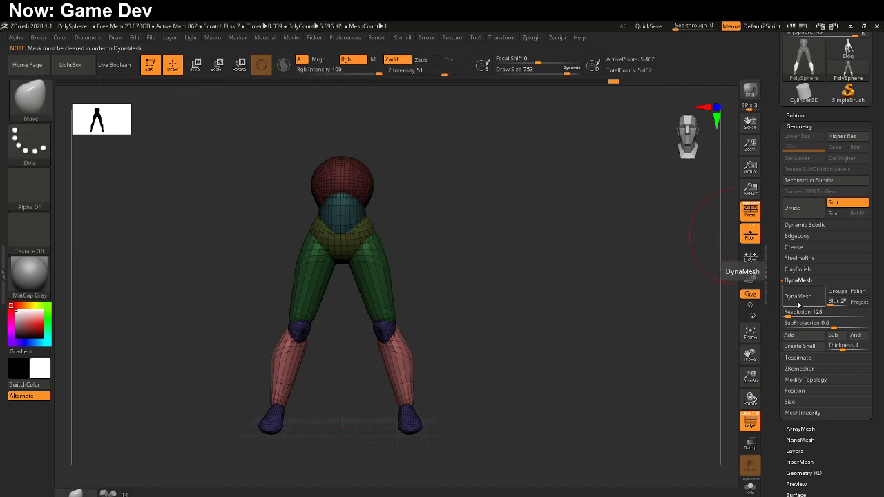
ctrl+drag(629, 294, 672, 336)
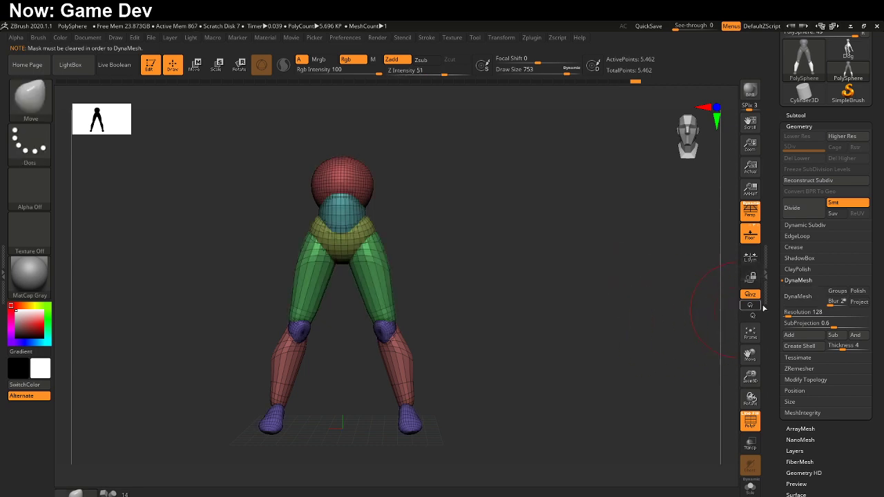
click(801, 304)
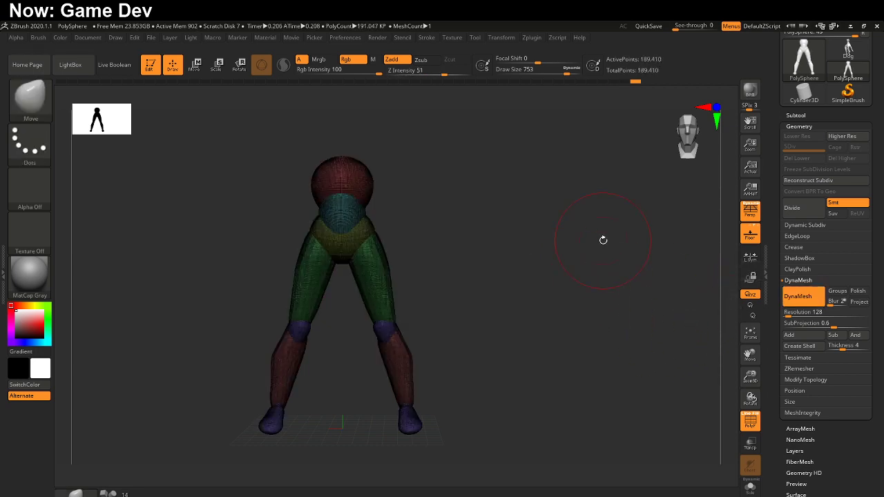
Step: Lower the DynaMesh resolution to 16, remesh the figure and test the outer thighs with the Move brush
key(ctrl)
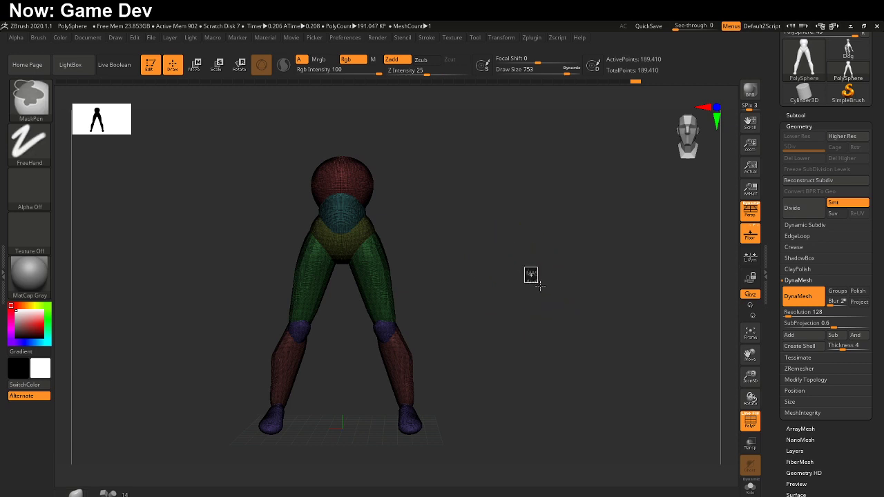
drag(476, 310, 346, 314)
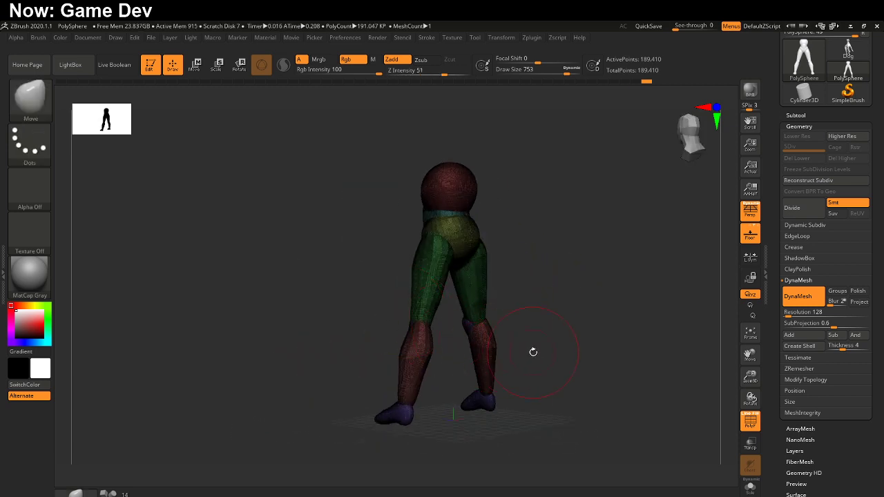
mouse_move(511, 348)
mouse_down()
mouse_move(487, 343)
mouse_move(511, 360)
mouse_up()
ctrl+right_drag(436, 278, 456, 269)
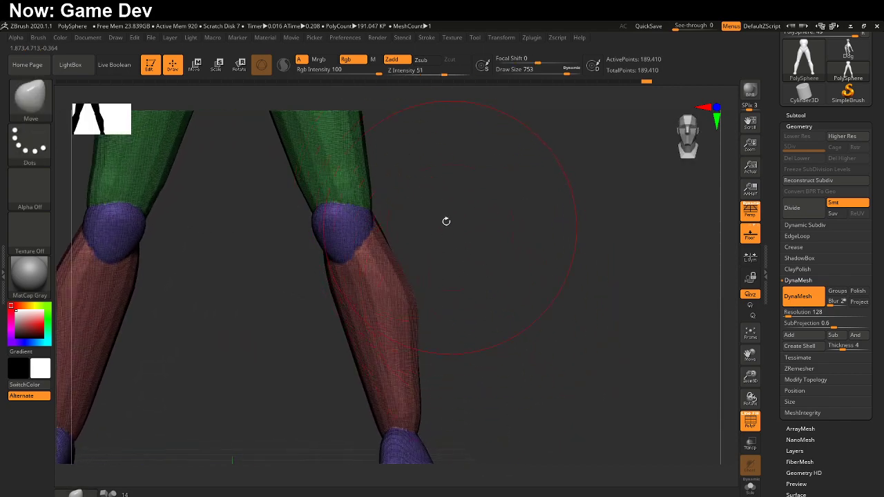
alt+drag(446, 221, 543, 387)
alt+drag(543, 298, 574, 341)
drag(788, 314, 775, 314)
ctrl+drag(631, 307, 610, 290)
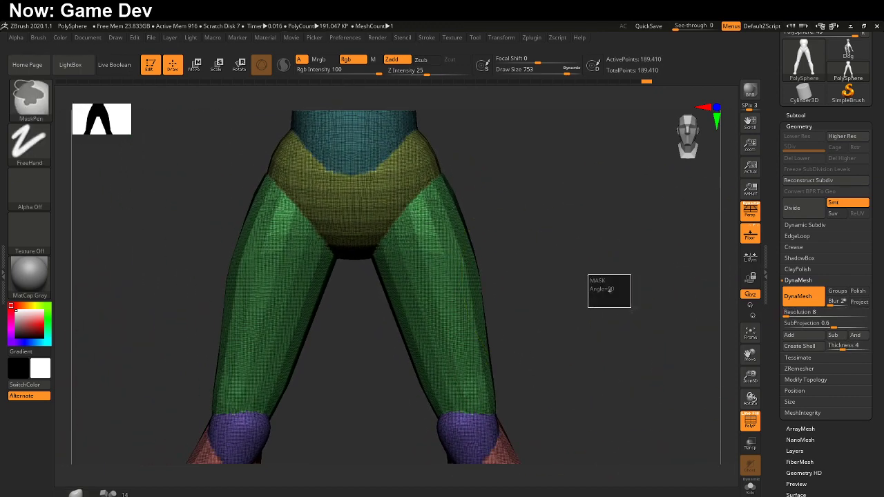
mouse_move(442, 318)
mouse_down()
mouse_move(465, 319)
mouse_move(509, 299)
mouse_up()
key(ctrl+z)
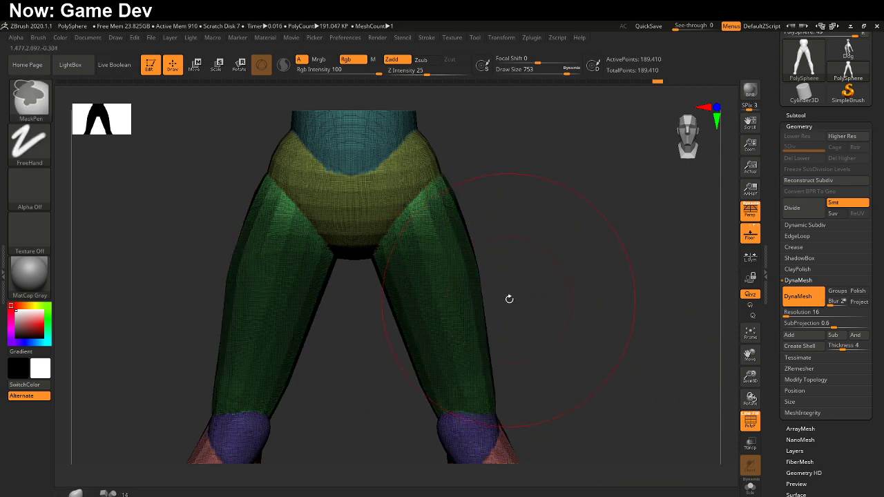
ctrl+drag(564, 316, 552, 339)
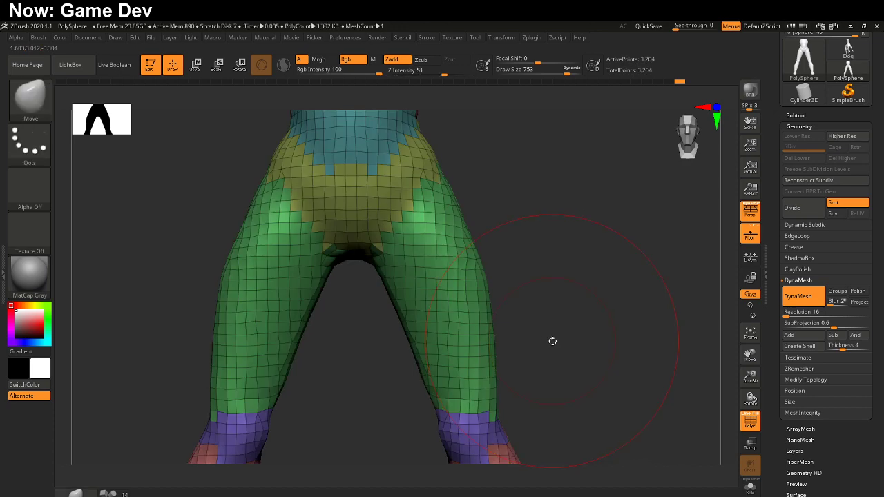
drag(474, 283, 498, 304)
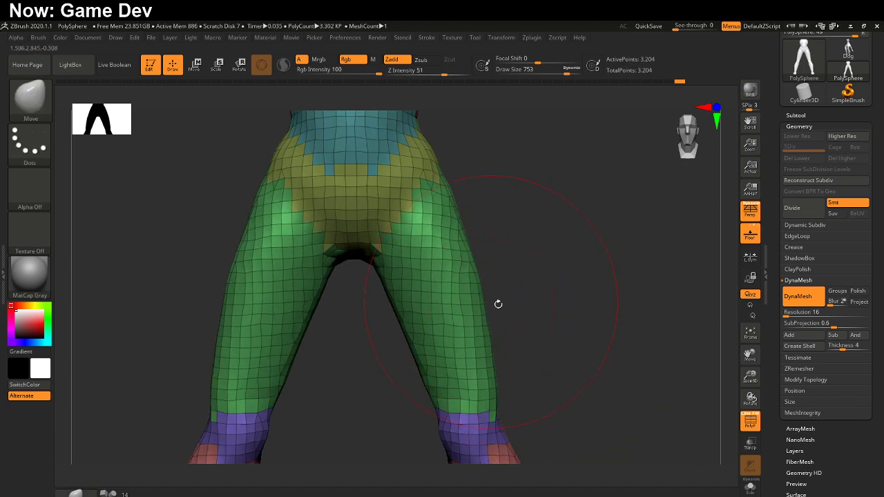
mouse_move(504, 306)
ctrl+right_down()
mouse_move(480, 231)
mouse_move(466, 243)
ctrl+right_up()
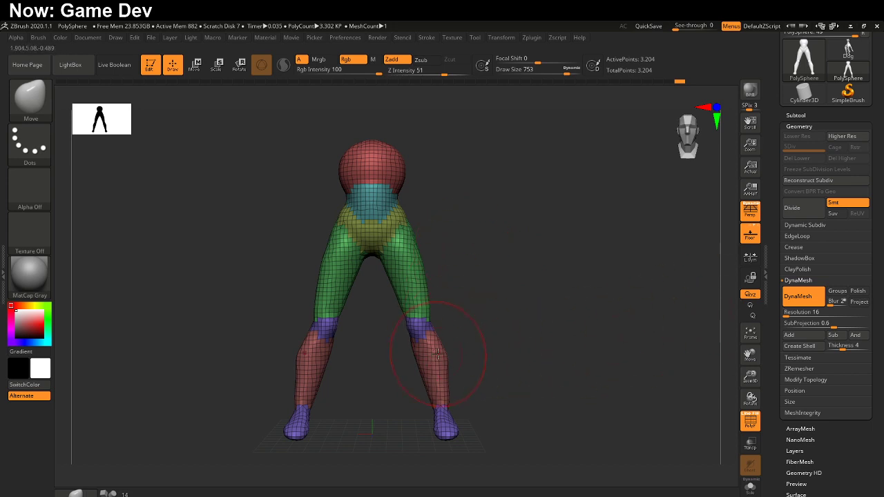
Step: Undo the low-resolution remesh, enable the DynaMesh Groups option and remesh the figure at resolution 16
key(ctrl+z)
key(ctrl+z)
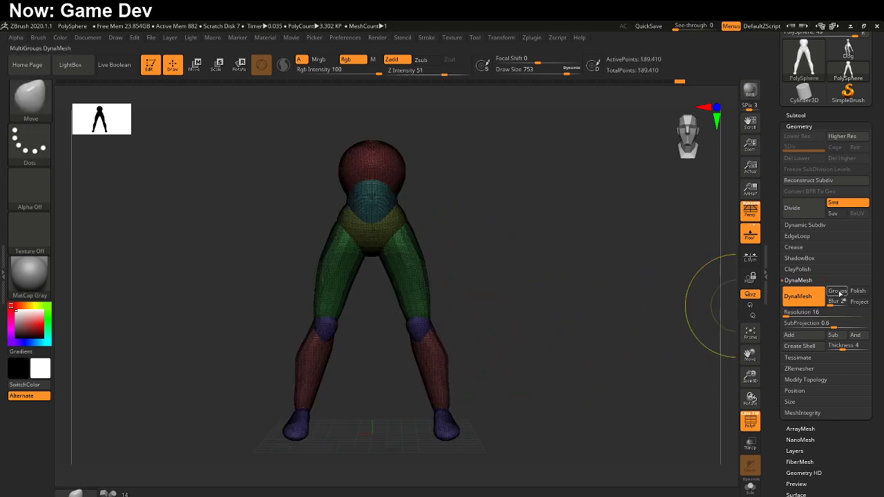
click(838, 292)
ctrl+drag(584, 313, 588, 314)
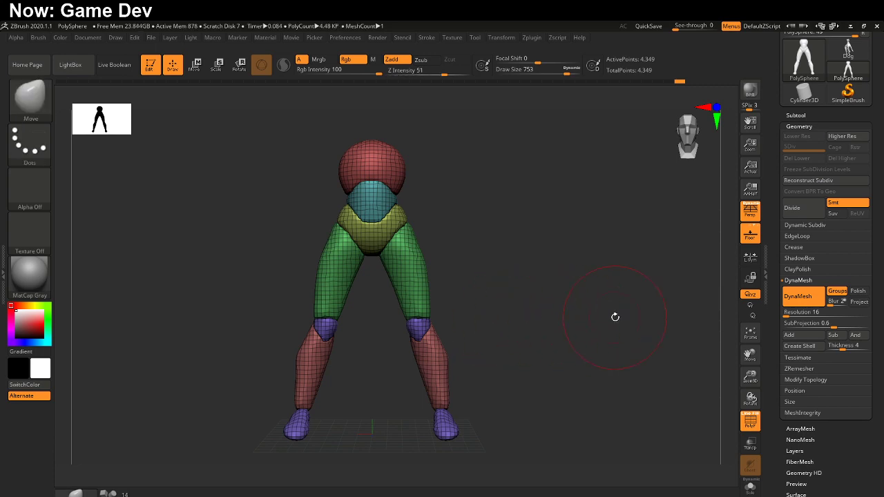
mouse_move(615, 316)
mouse_down()
mouse_move(316, 327)
mouse_move(568, 322)
mouse_move(406, 329)
mouse_move(423, 328)
mouse_up()
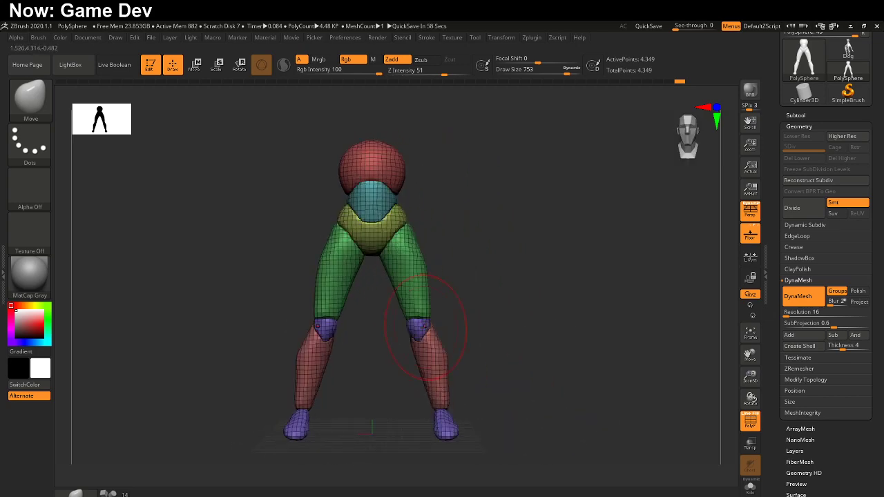
Step: Turn off the DynaMesh Groups option and remesh the figure into one continuous mesh at resolution 16
click(837, 292)
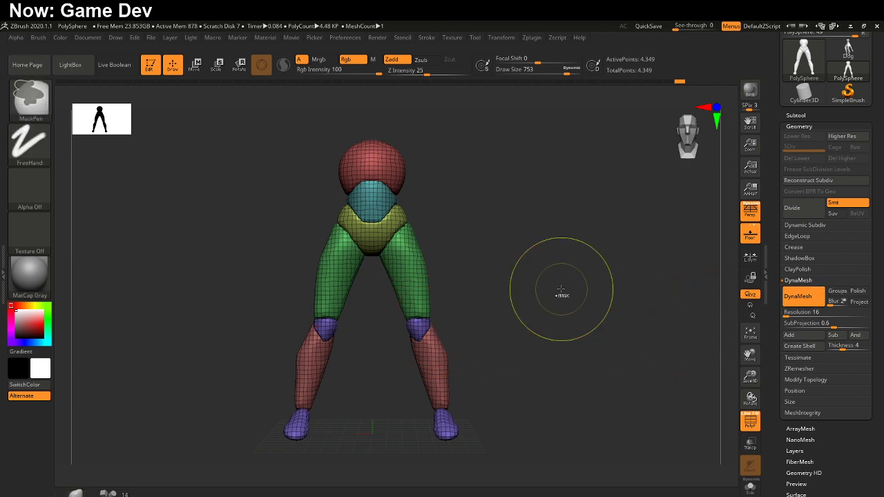
ctrl+drag(563, 295, 586, 339)
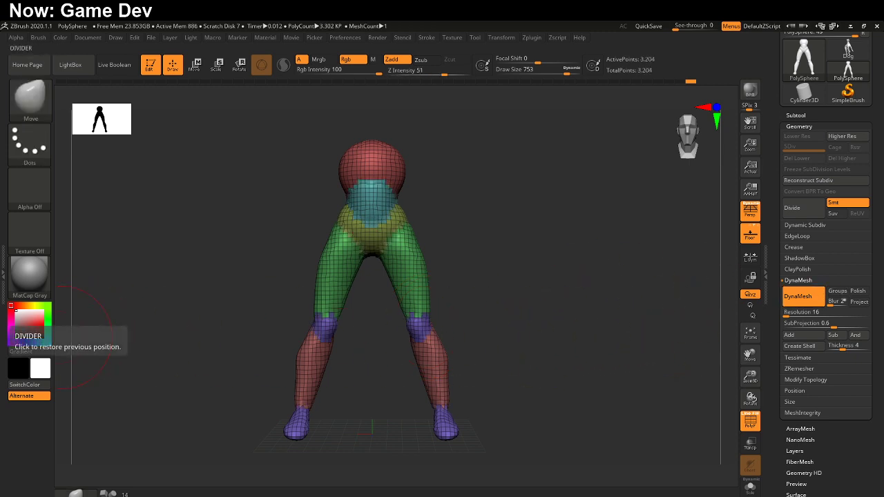